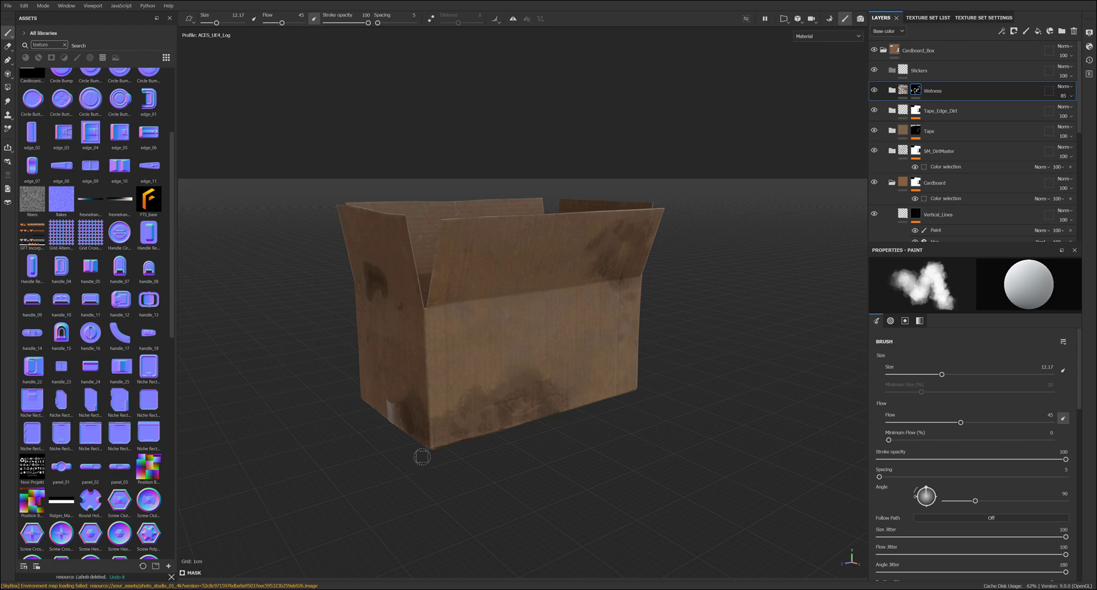
Switch to Photoshop and create a new 1024 x 1024 px grayscale document at 72 ppi with a black background
key("alt+Tab")
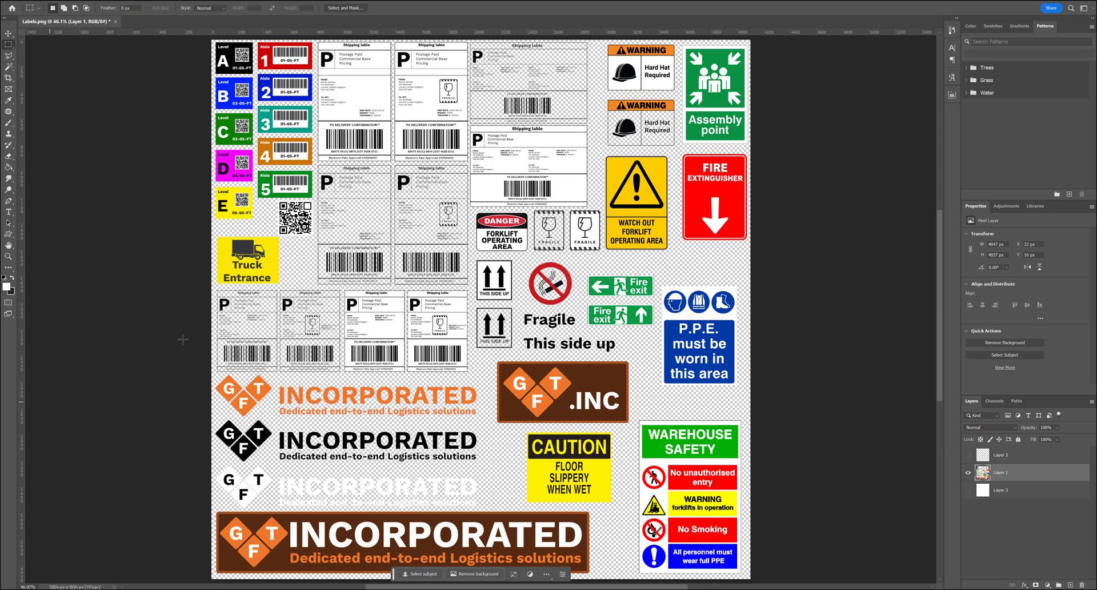
left_click(24, 1)
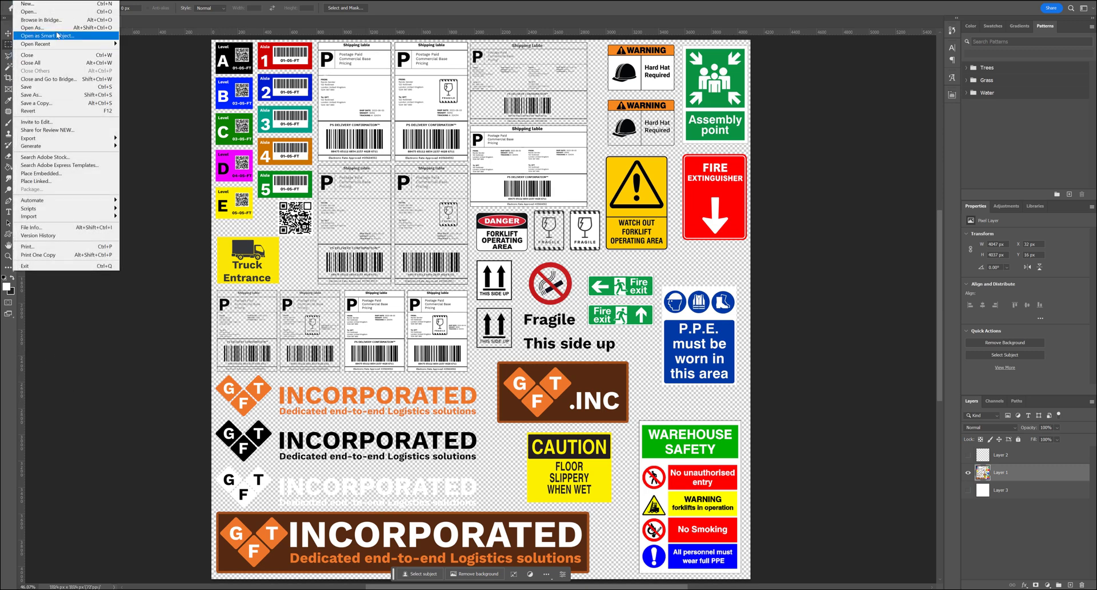
left_click(70, 4)
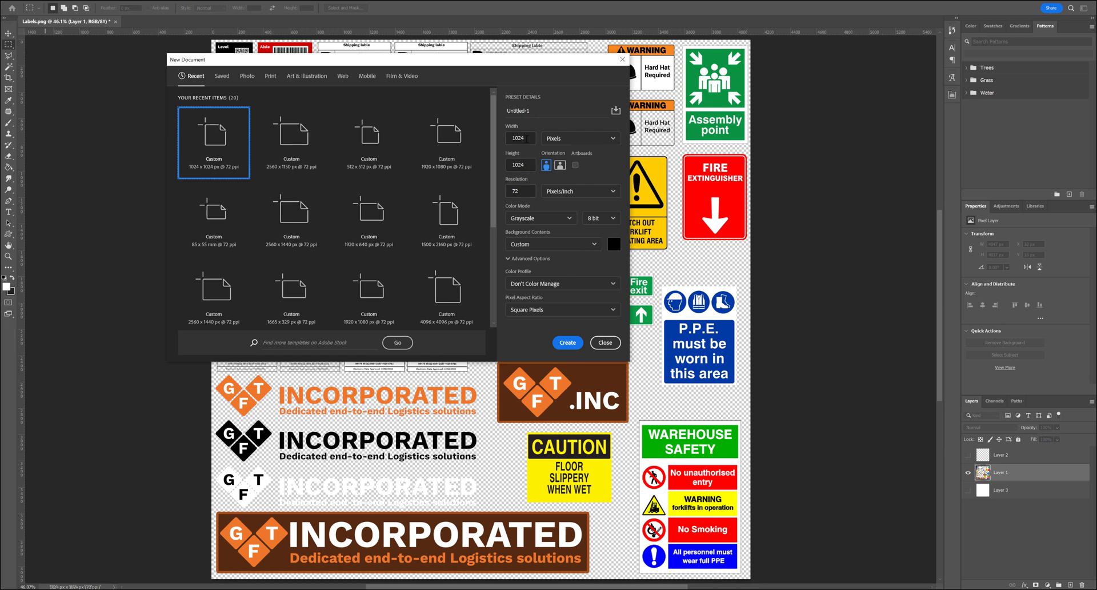
left_click(567, 342)
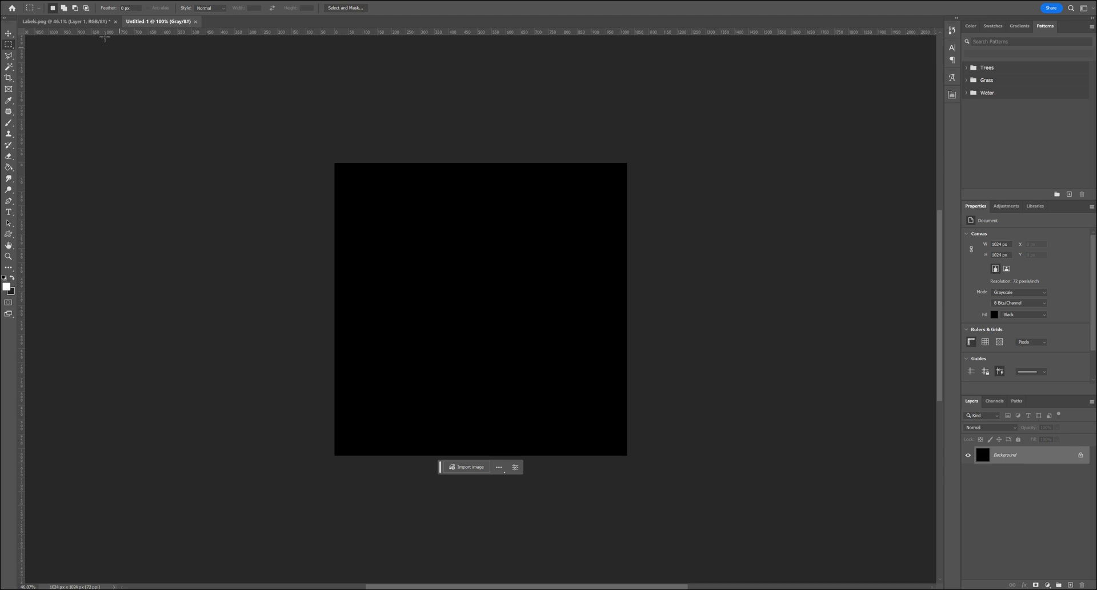
Copy the small white shipping label with the fragile symbol from Labels.png and paste it into the new document
left_click(86, 21)
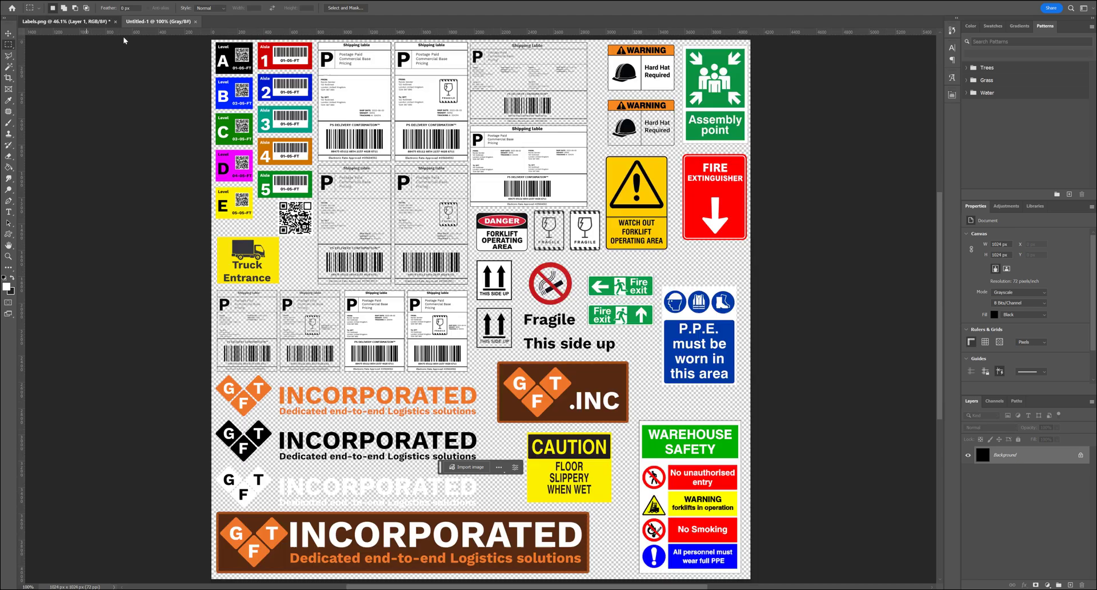
left_click(8, 258)
left_click_drag(430, 327, 467, 351)
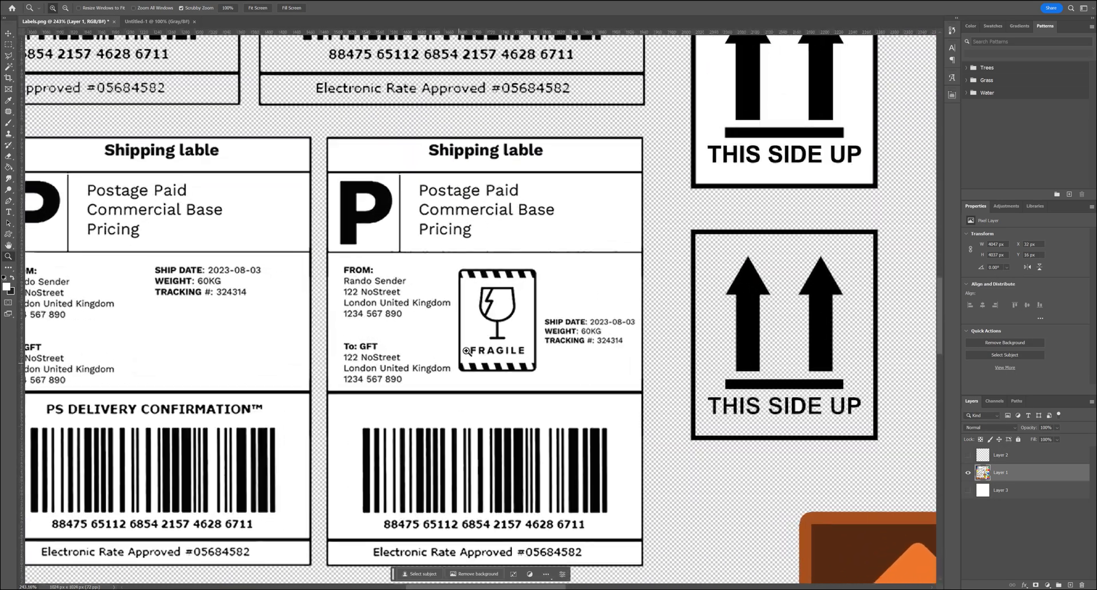
left_click(8, 44)
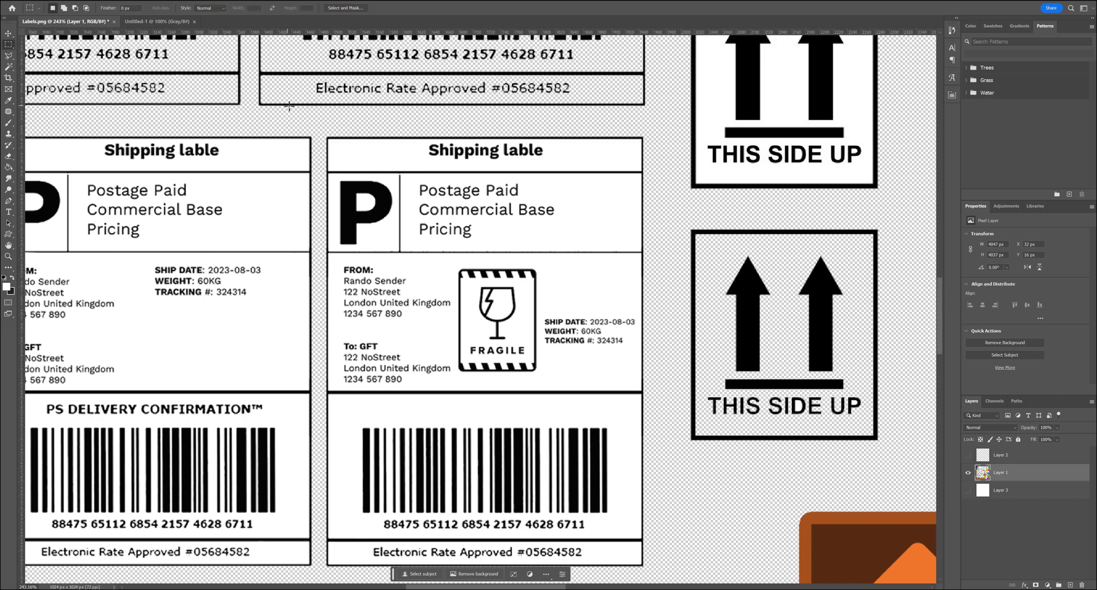
left_click_drag(315, 126, 656, 572)
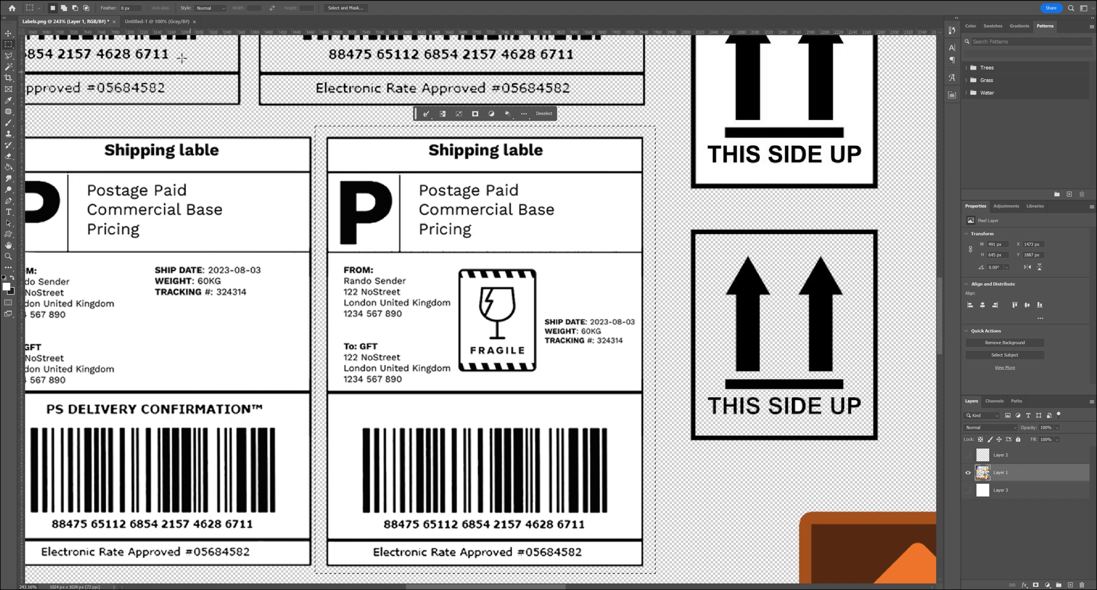
left_click(157, 21)
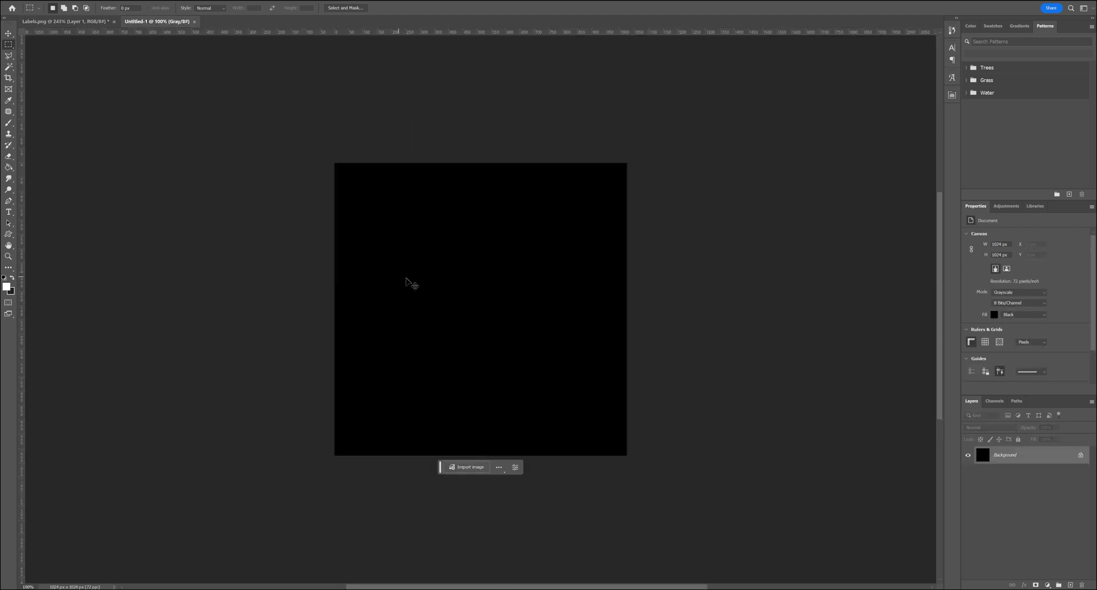
key("ctrl+v")
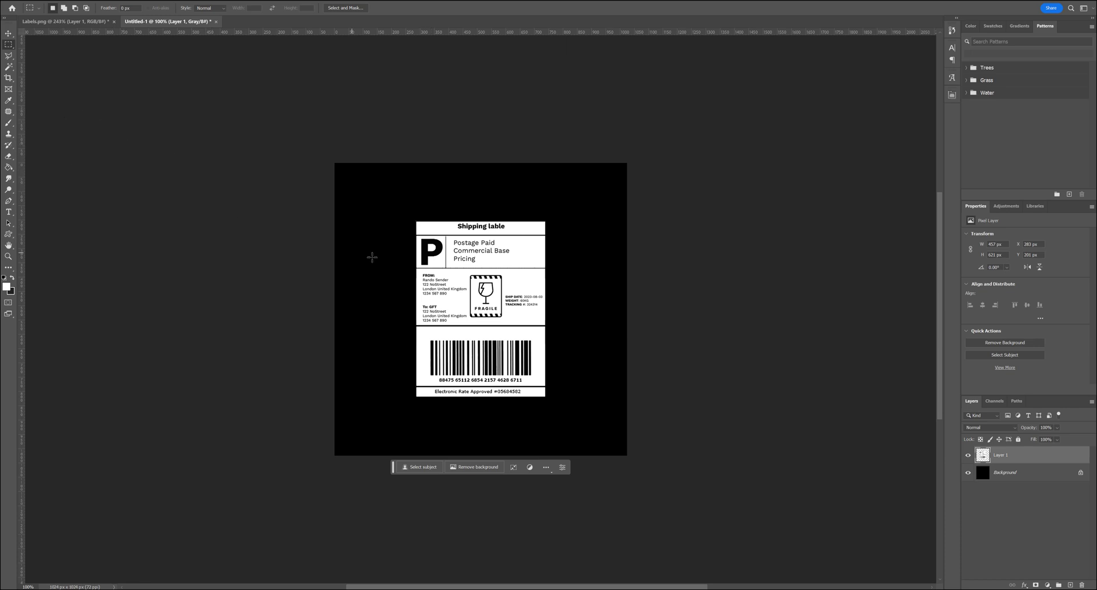
Scale the pasted shipping label up to about 656 x 891 px and centre it horizontally on the canvas
key("ctrl+t")
left_click_drag(489, 296, 468, 254)
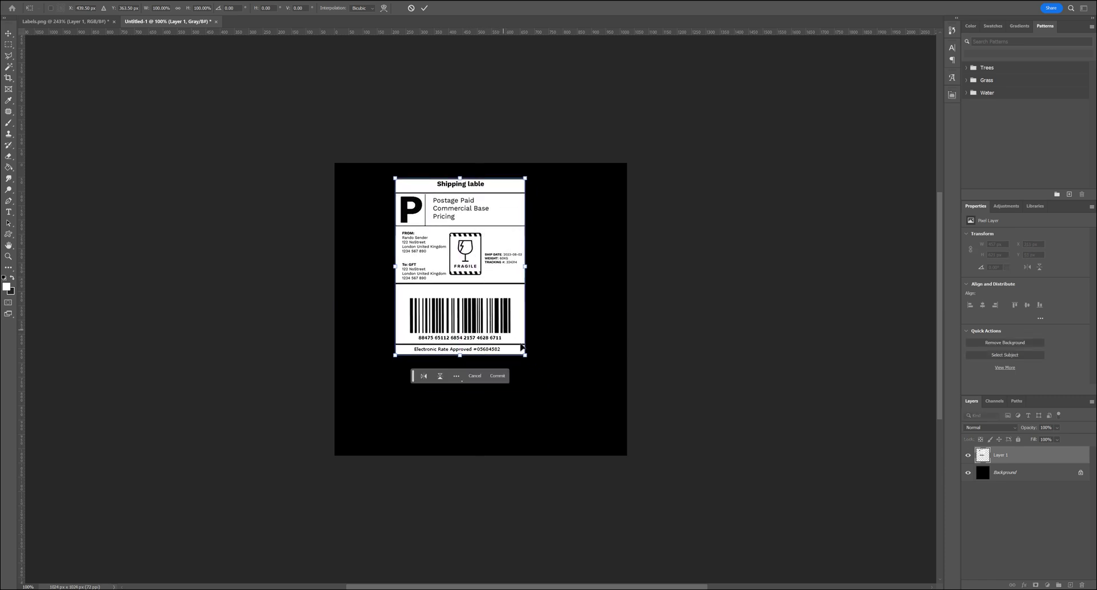
left_click_drag(525, 355, 581, 432)
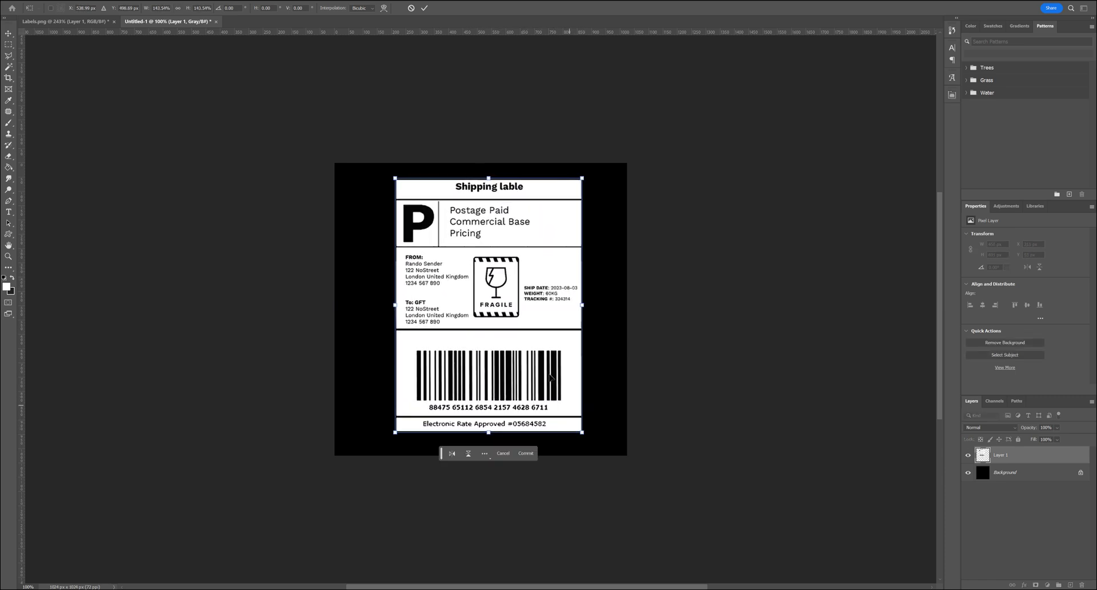
left_click_drag(548, 370, 541, 371)
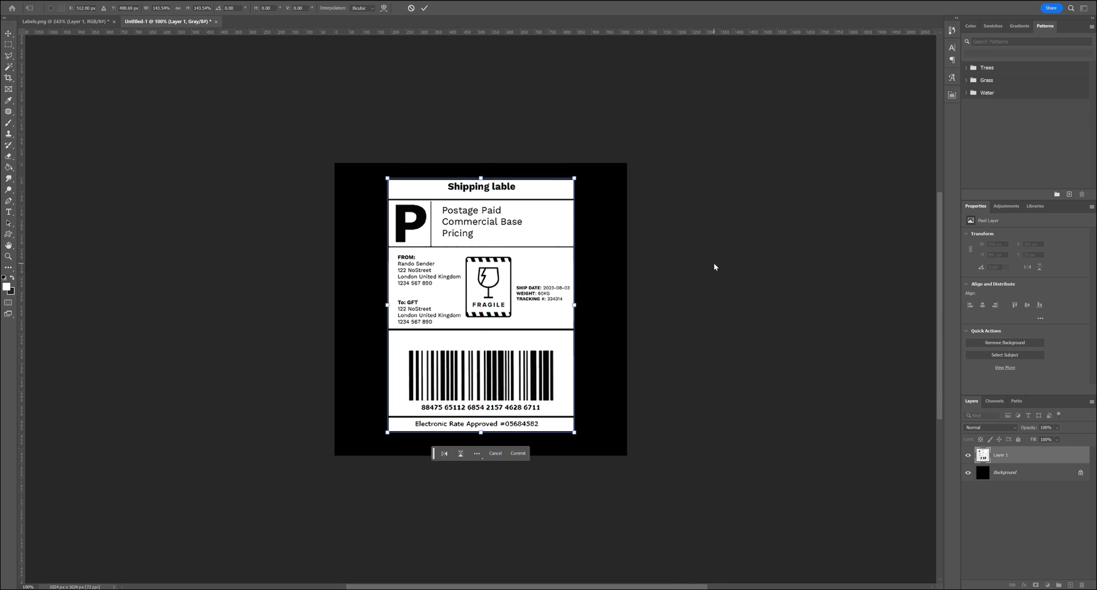
key("Return")
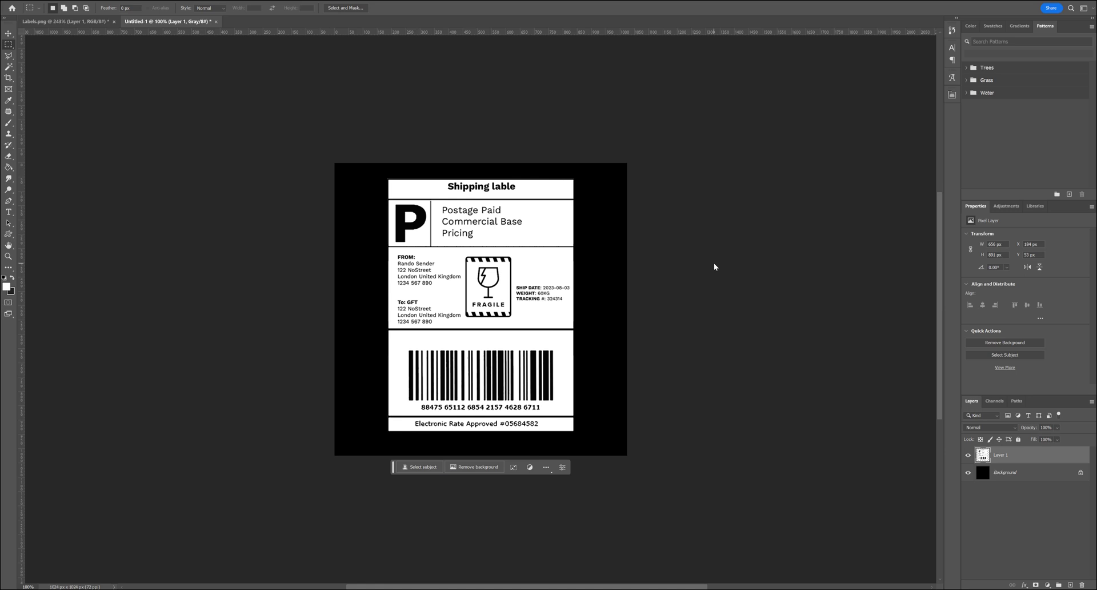
Check the label with the background hidden, then add a solid black Color Fill layer above the label layer
left_click(966, 470)
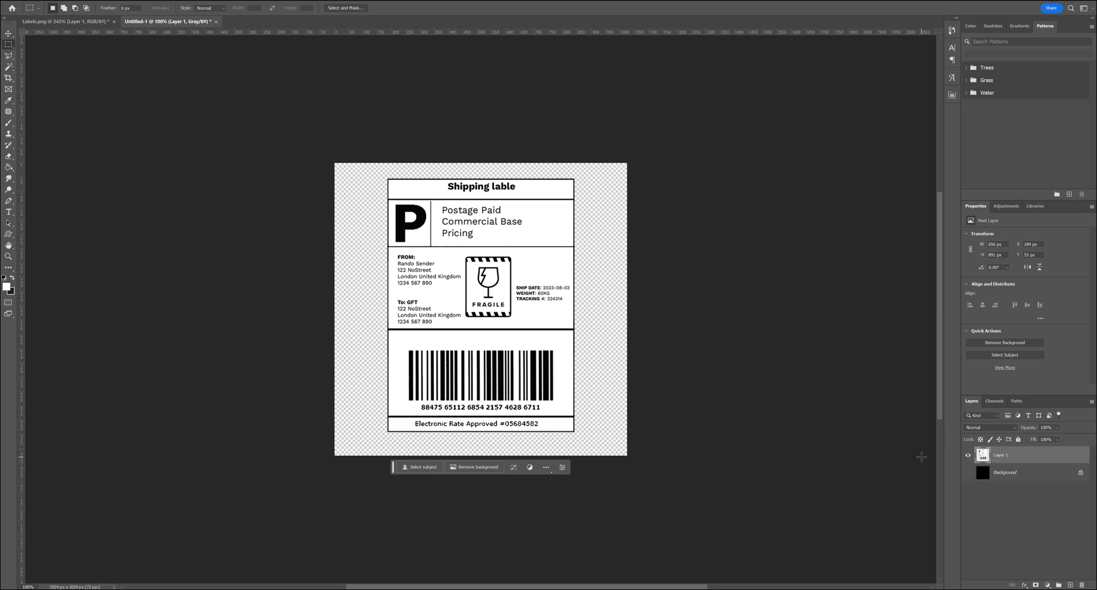
left_click(968, 472)
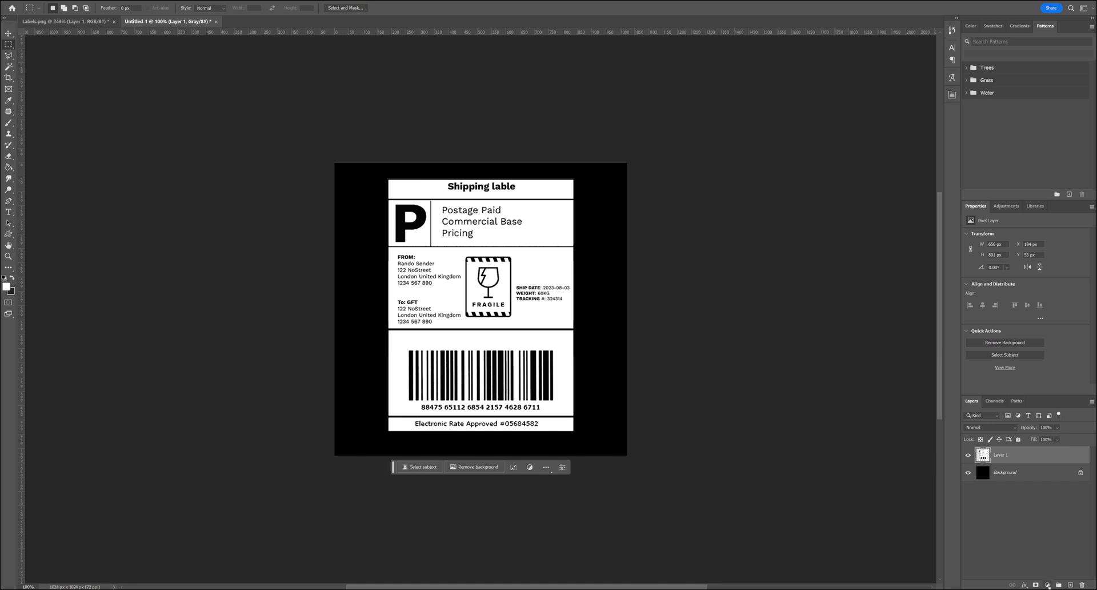
left_click(1048, 585)
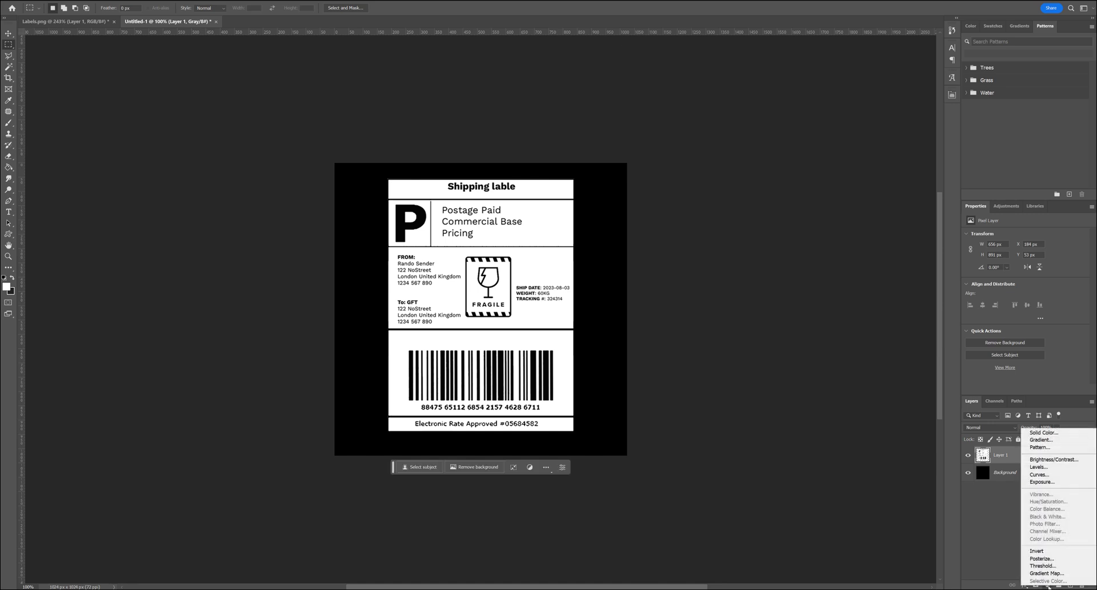
left_click(1038, 433)
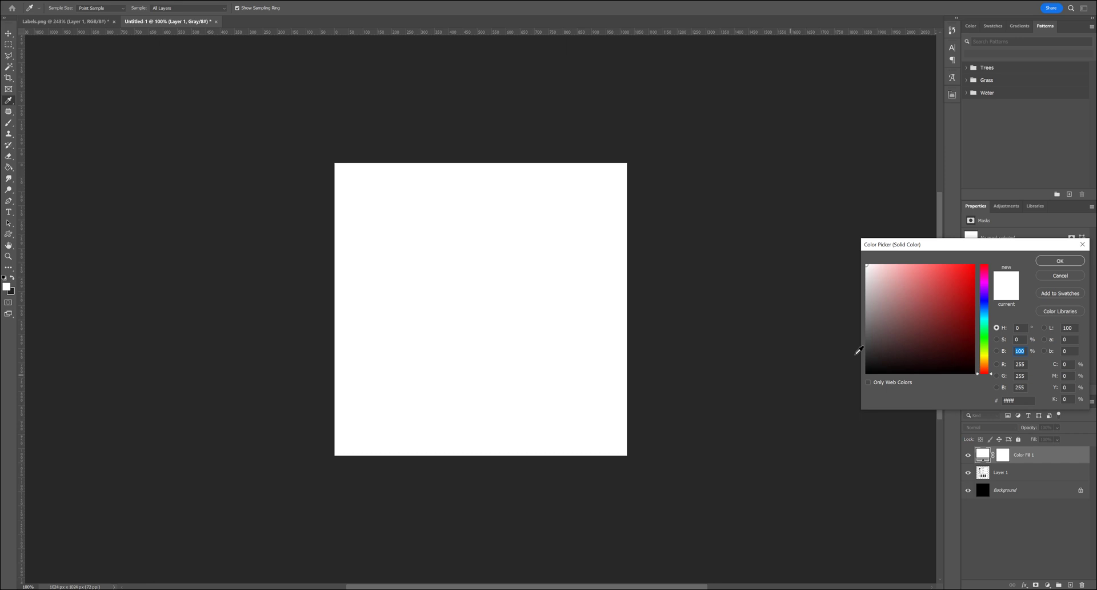
left_click_drag(891, 350, 852, 387)
left_click(1058, 261)
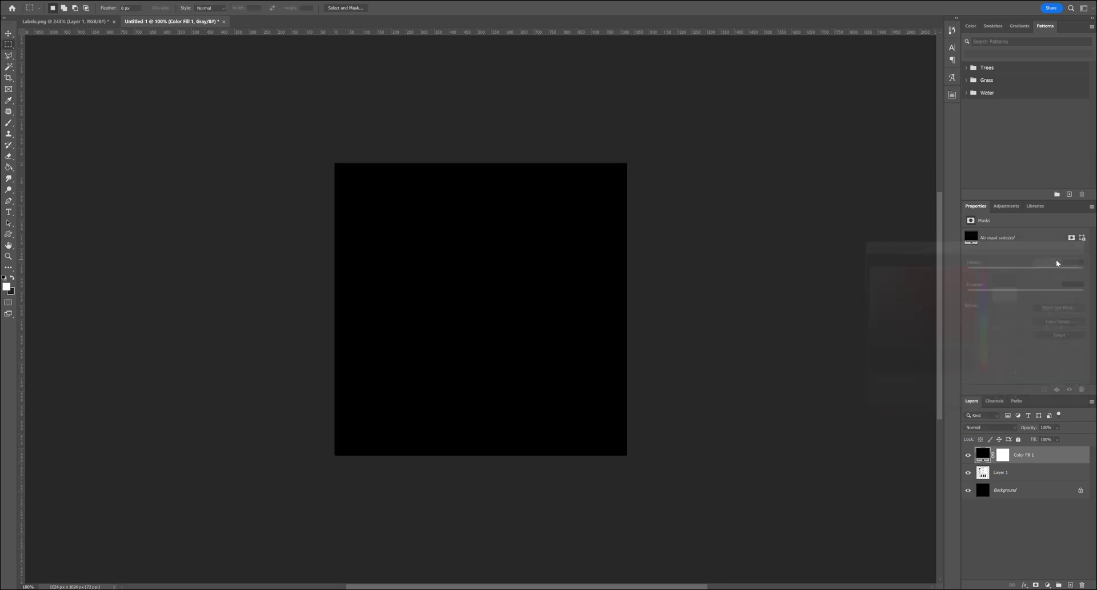
Duplicate Layer 1 as Layer 1 copy and place the duplicate above the black fill layer
left_click(1032, 474)
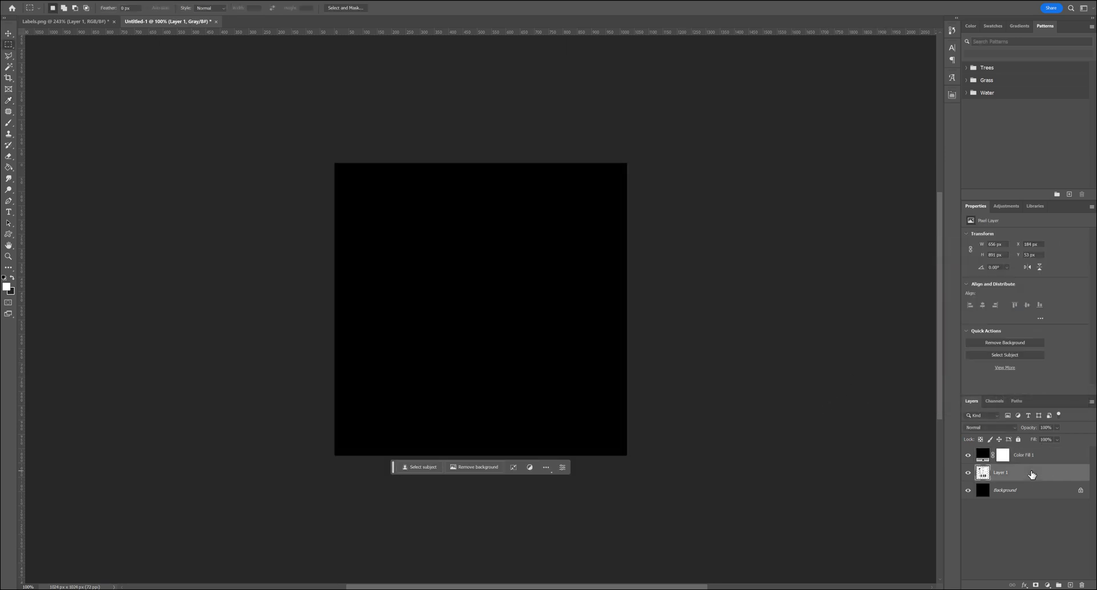
right_click(1029, 475)
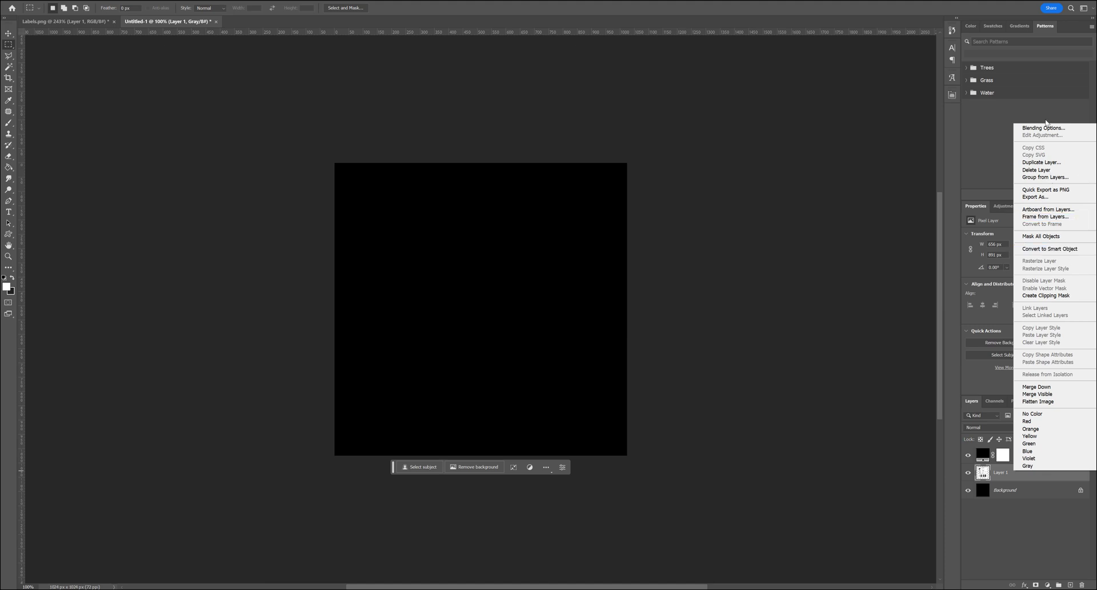
left_click(1041, 162)
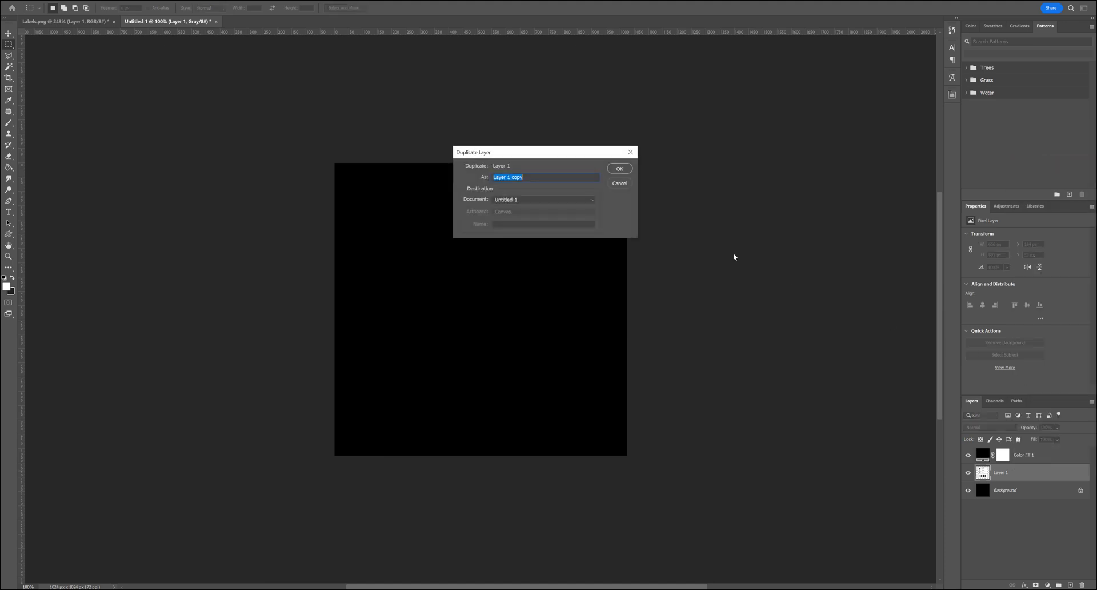
left_click(620, 169)
left_click_drag(1010, 466, 1019, 452)
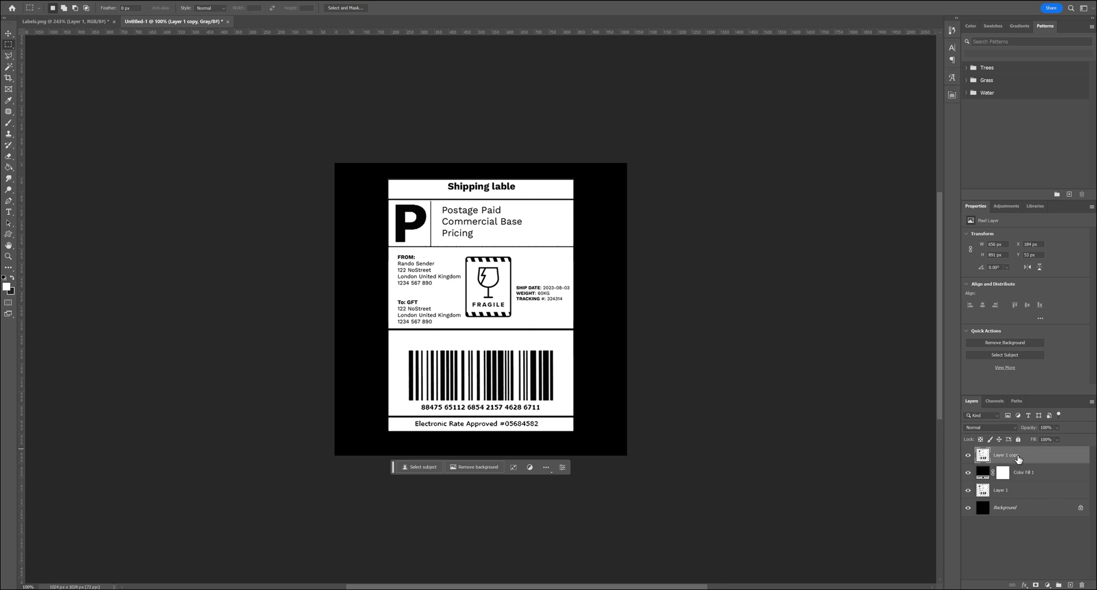
Apply a pure white Color Overlay with Normal blending at 100% opacity to Layer 1 copy
right_click(1014, 460)
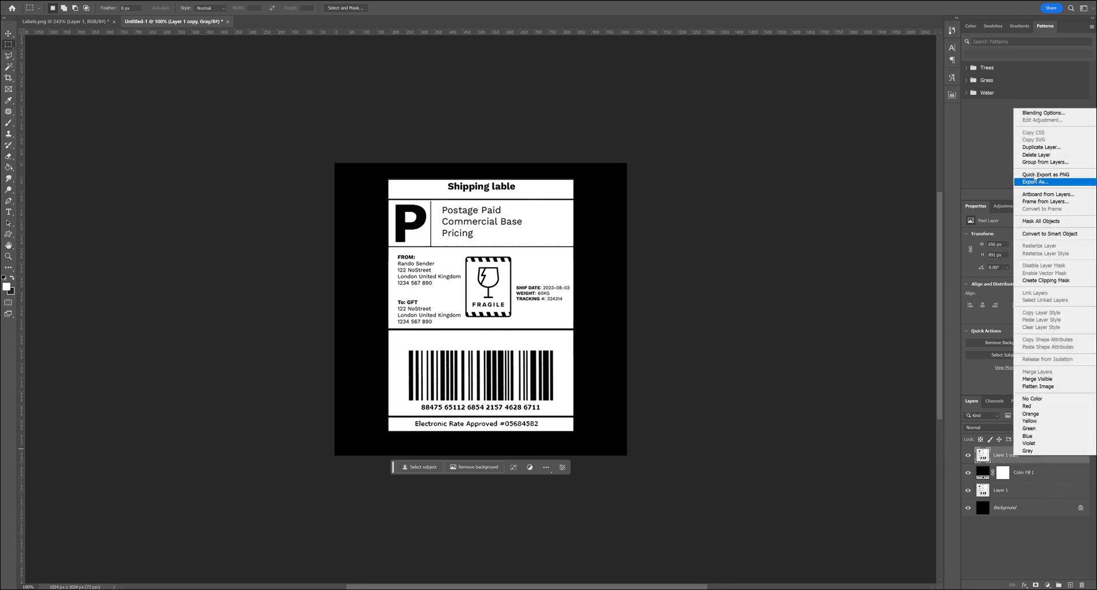
left_click(1060, 116)
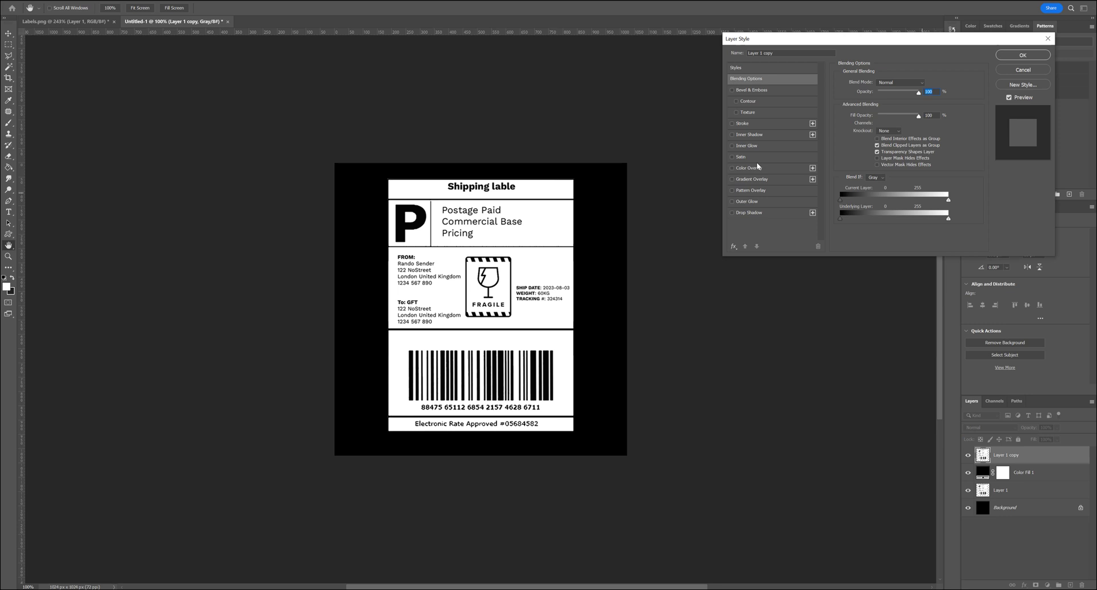
left_click(732, 168)
left_click(766, 170)
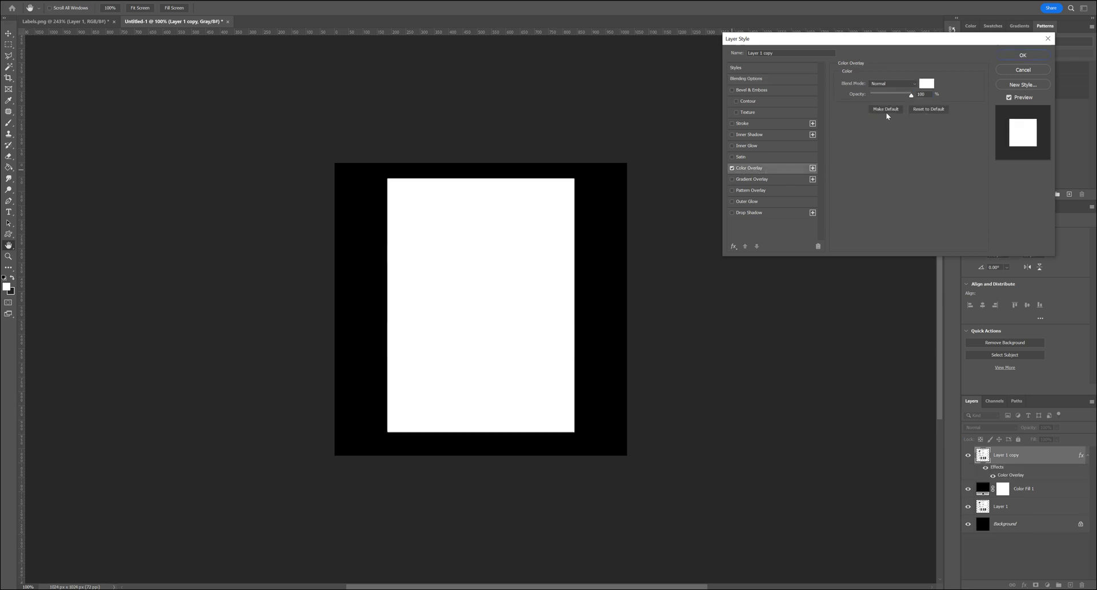
left_click(930, 84)
left_click_drag(888, 286, 866, 263)
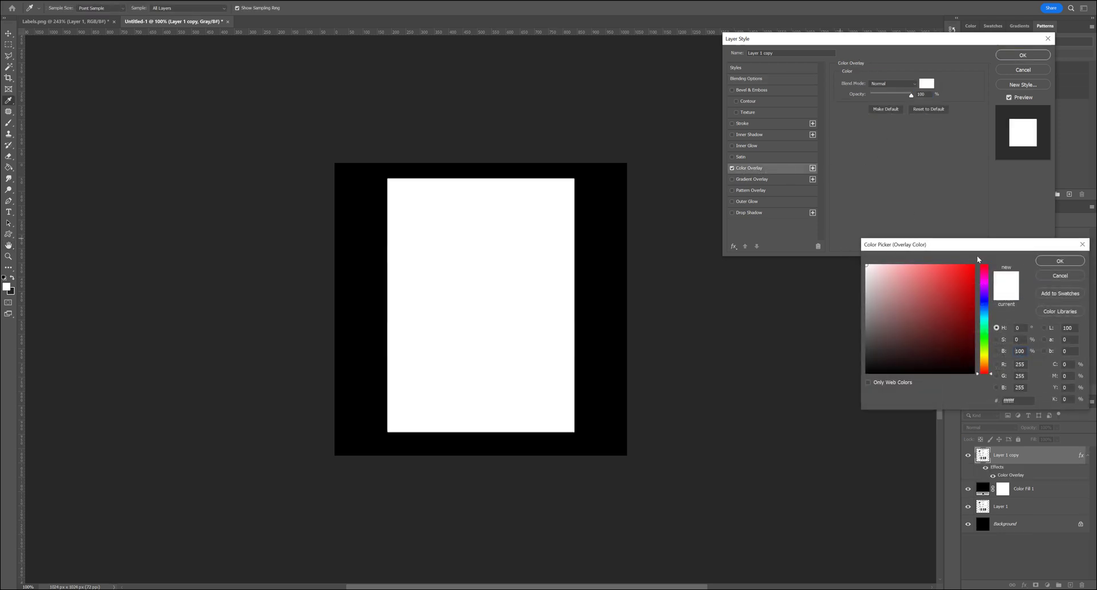
left_click(1059, 261)
left_click(1023, 55)
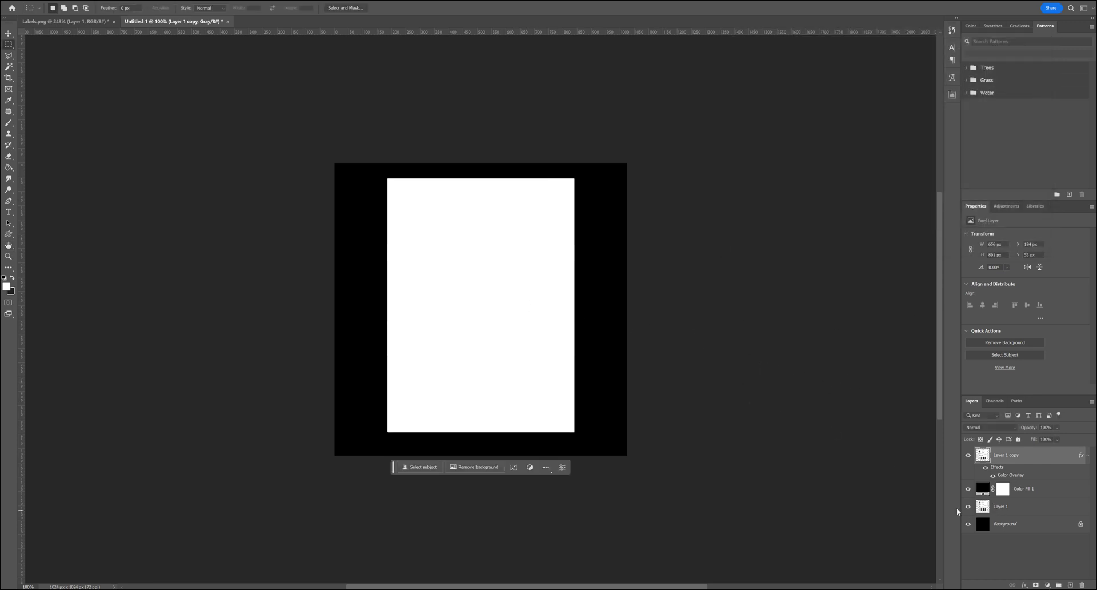
Move Layer 1 to the top of the layer stack and toggle its visibility to compare it with the white mask
left_click_drag(977, 510, 978, 457)
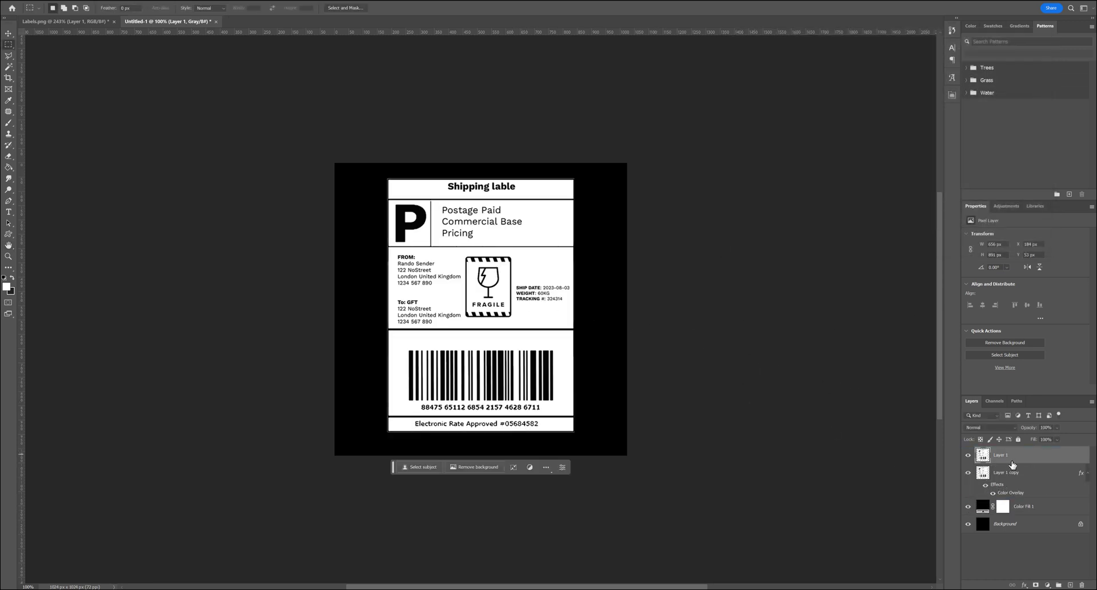
left_click(968, 455)
left_click(969, 456)
Save a copy of the label image as the PNG labels_01 in SourceFiles, using the smallest file size option
left_click(20, 0)
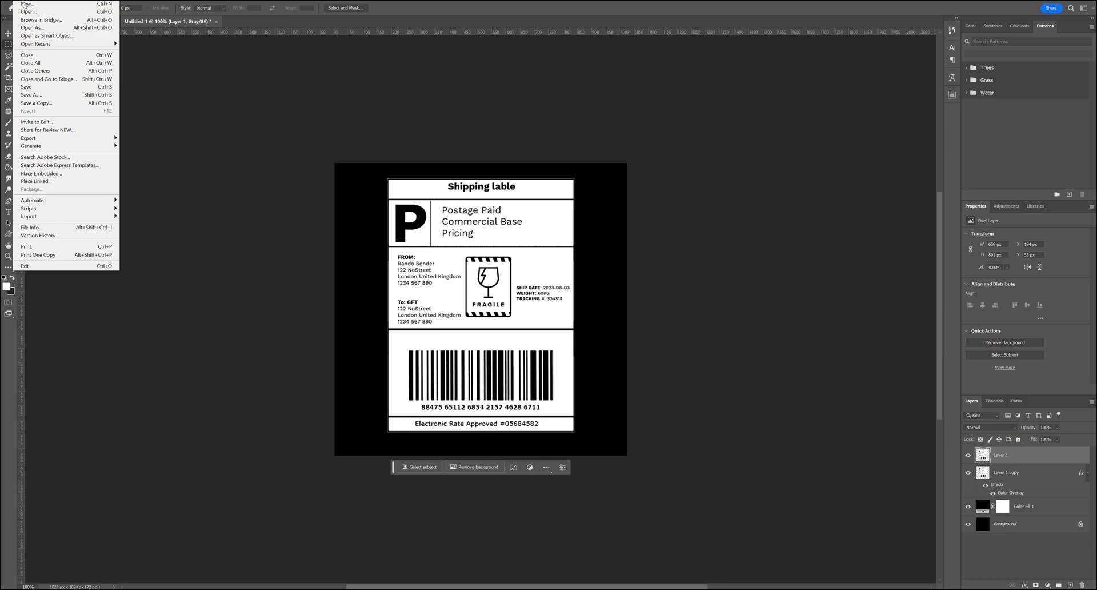
left_click(36, 102)
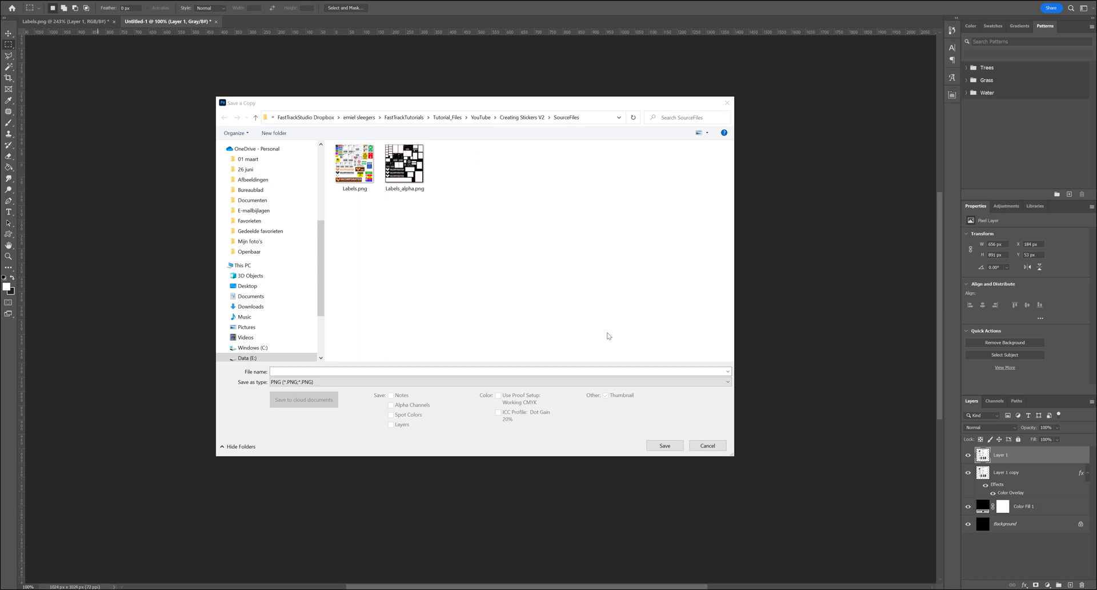
left_click(479, 369)
type("labe")
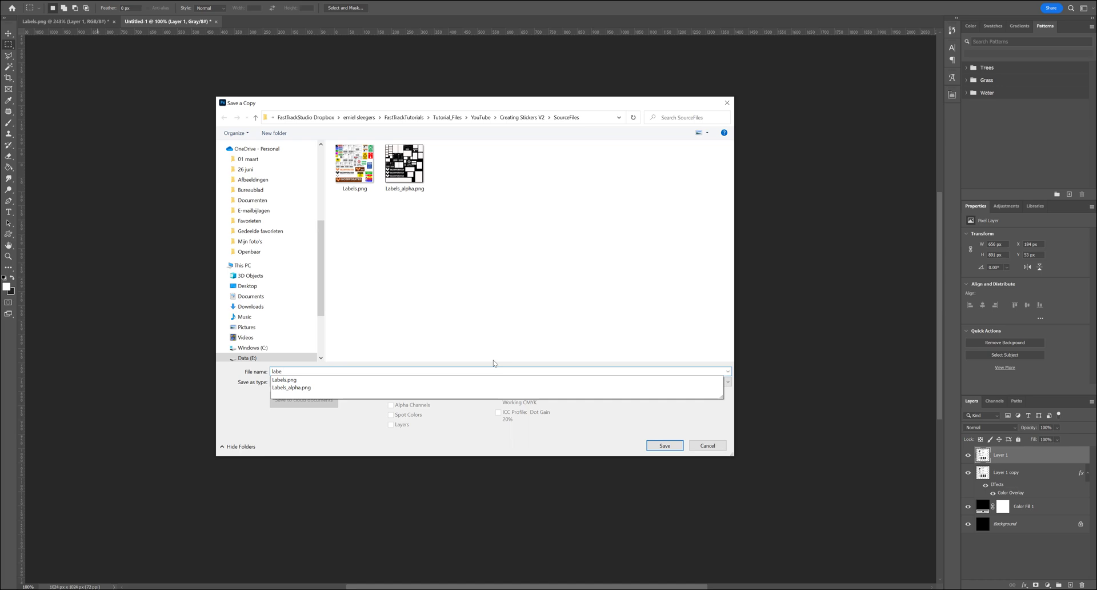
type("ls_01")
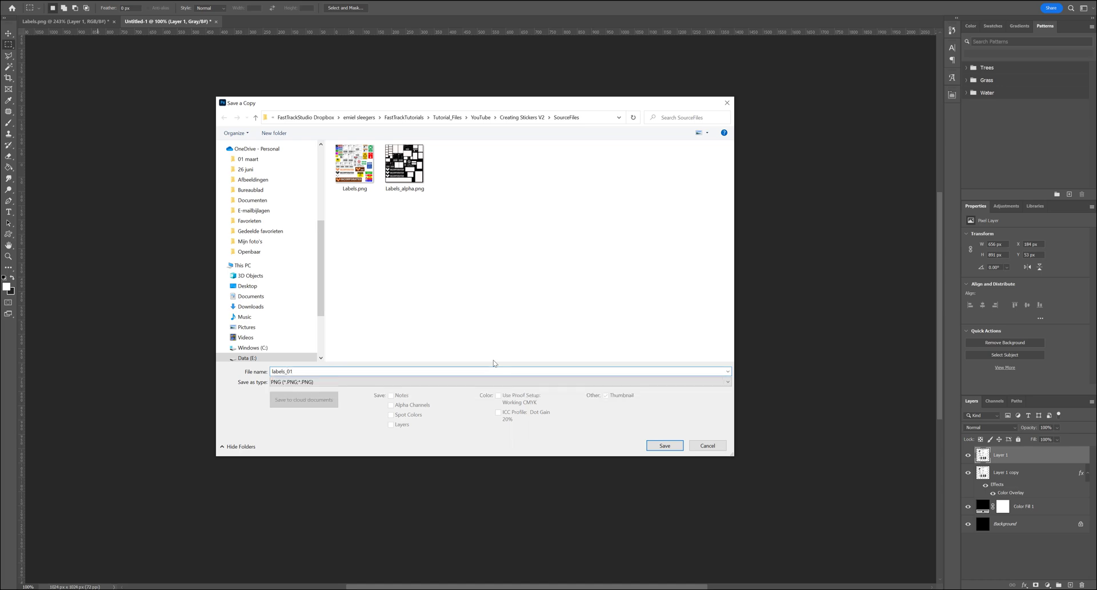
key("Return")
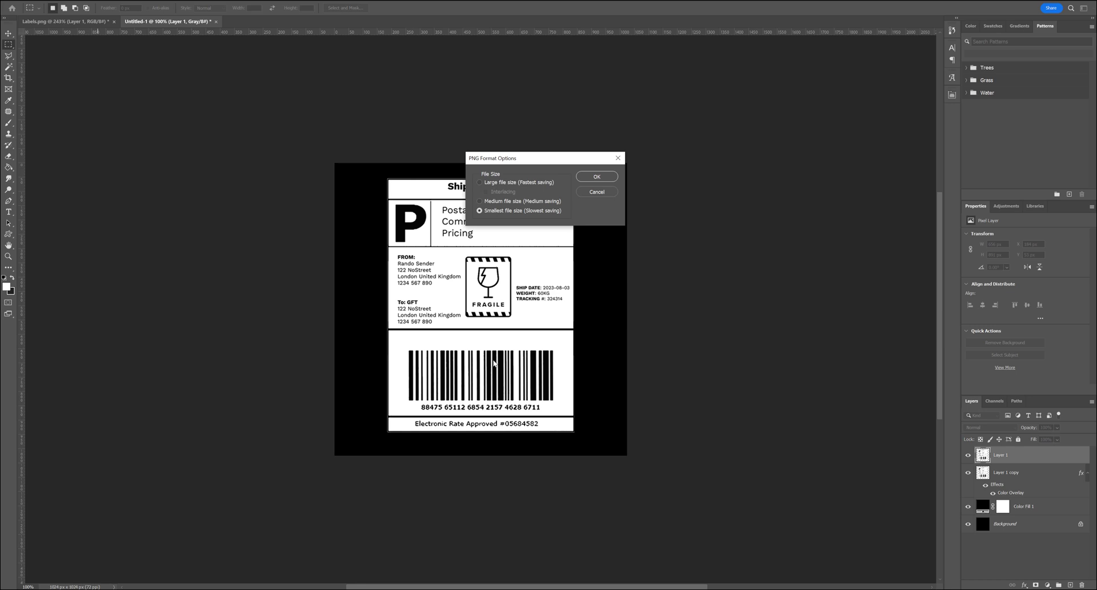
left_click(597, 177)
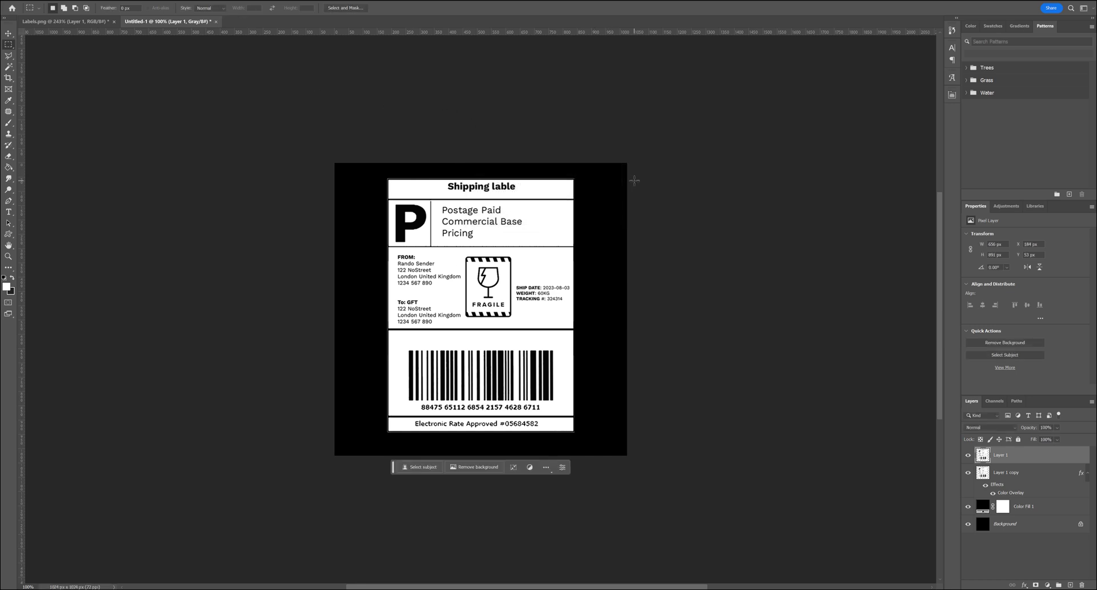
Hide Layer 1 and save a copy of the white mask as the PNG labels_01_A in SourceFiles
left_click(968, 456)
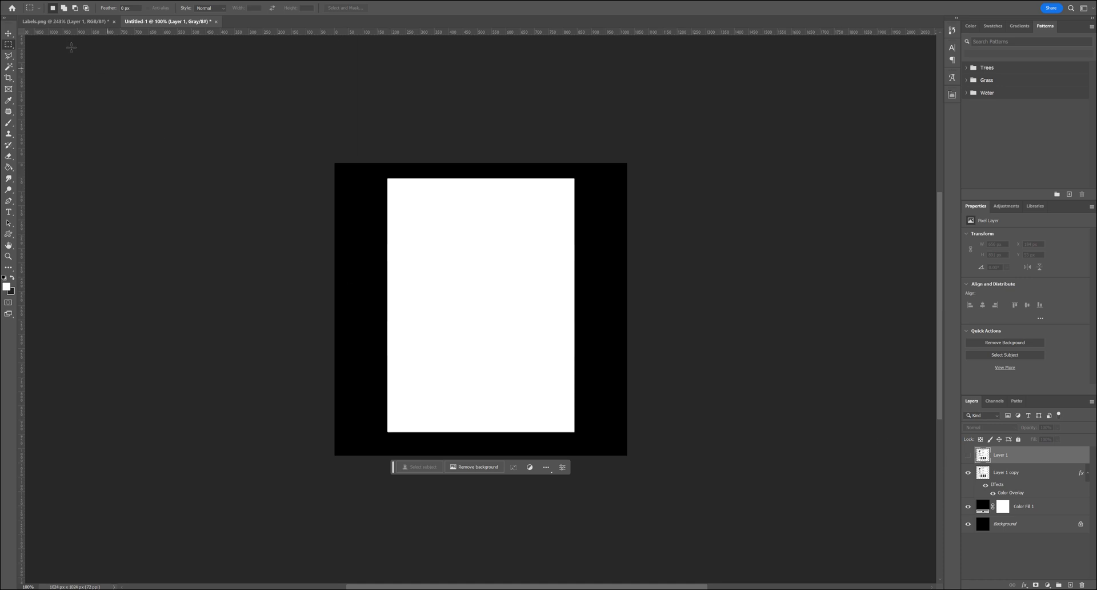
left_click(24, 2)
left_click(52, 103)
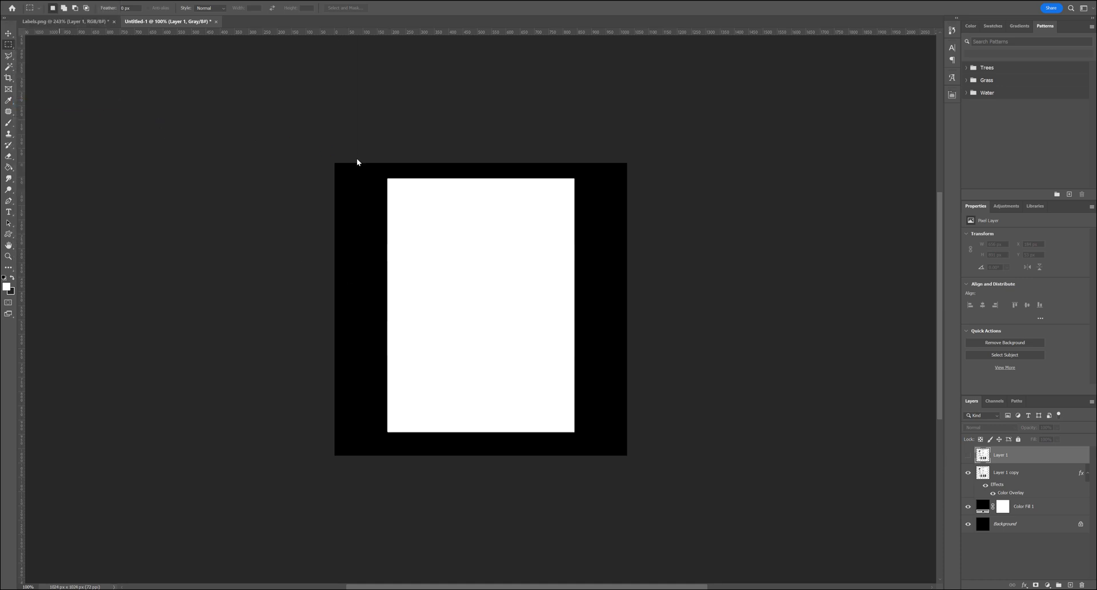
left_click(294, 372)
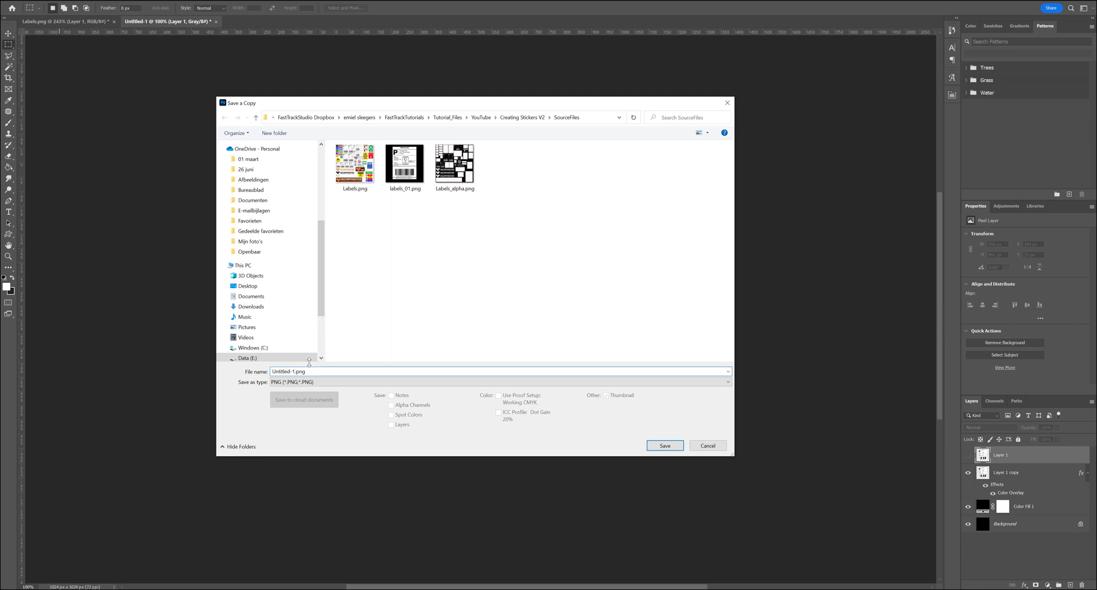
key("BackSpace")
key("BackSpace")
key("BackSpace")
key("BackSpace")
key("BackSpace")
key("BackSpace")
key("BackSpace")
key("BackSpace")
key("BackSpace")
type("labels")
left_click(664, 445)
key("Return")
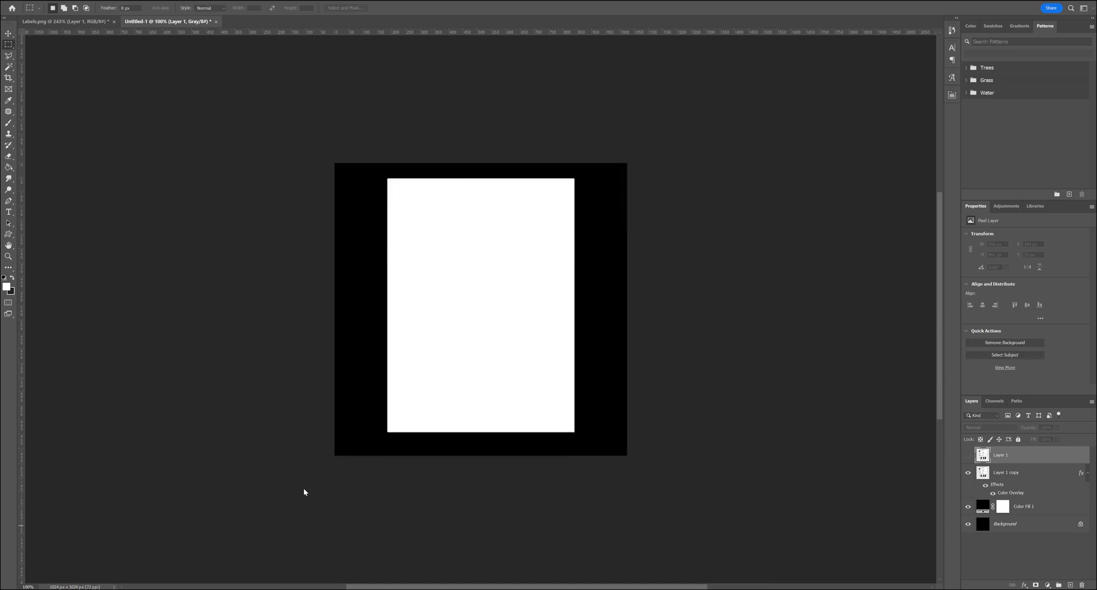
Switch to Substance Painter and import labels_01.png and labels_01_A.png as textures into the project 'Box'
left_click(266, 589)
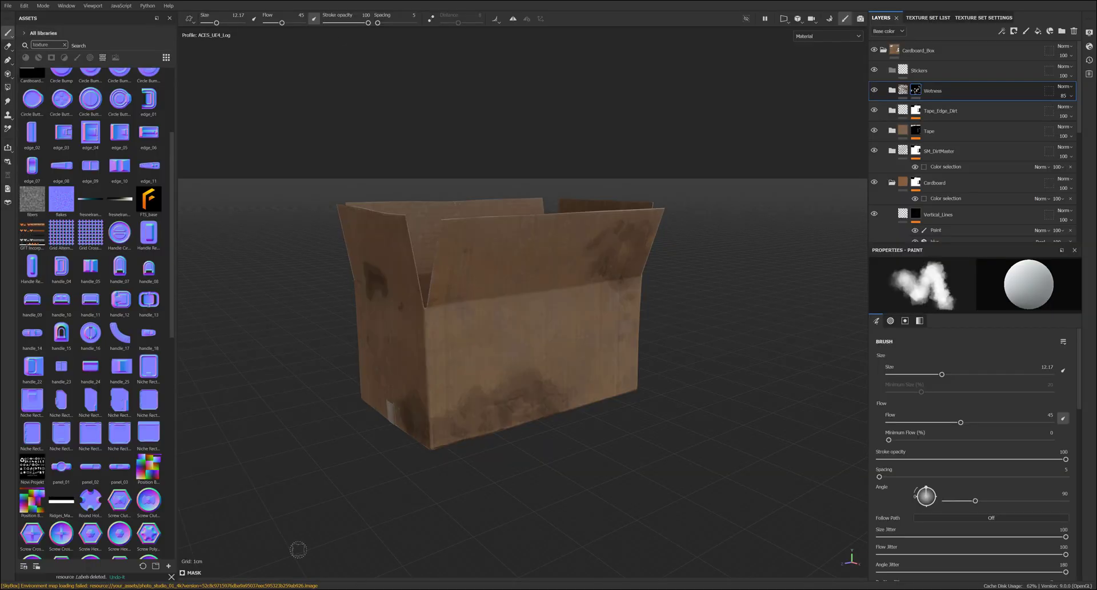
left_click(8, 6)
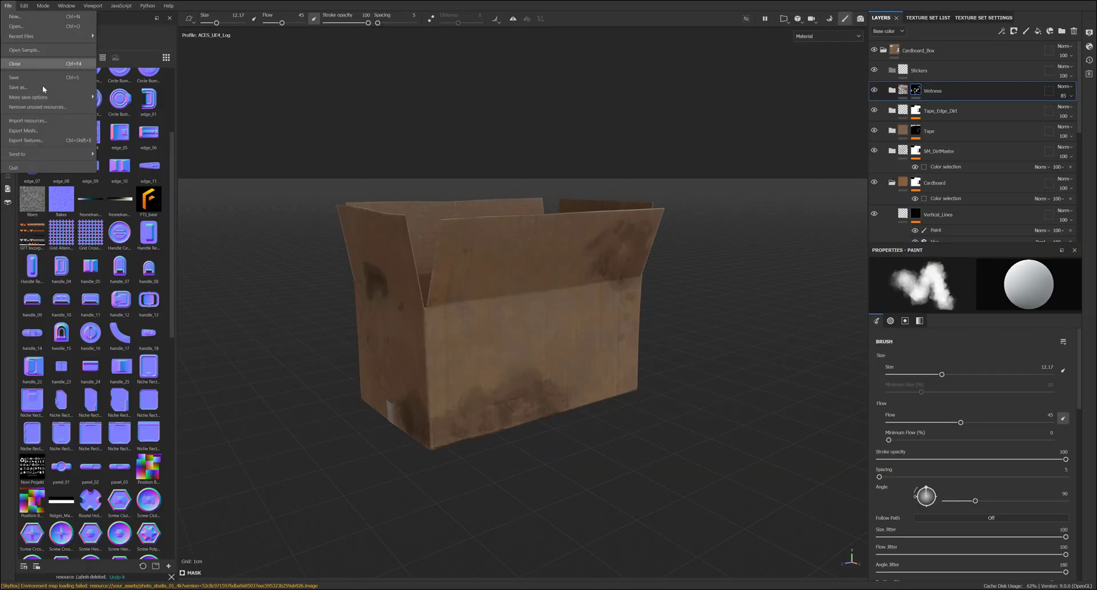
left_click(55, 121)
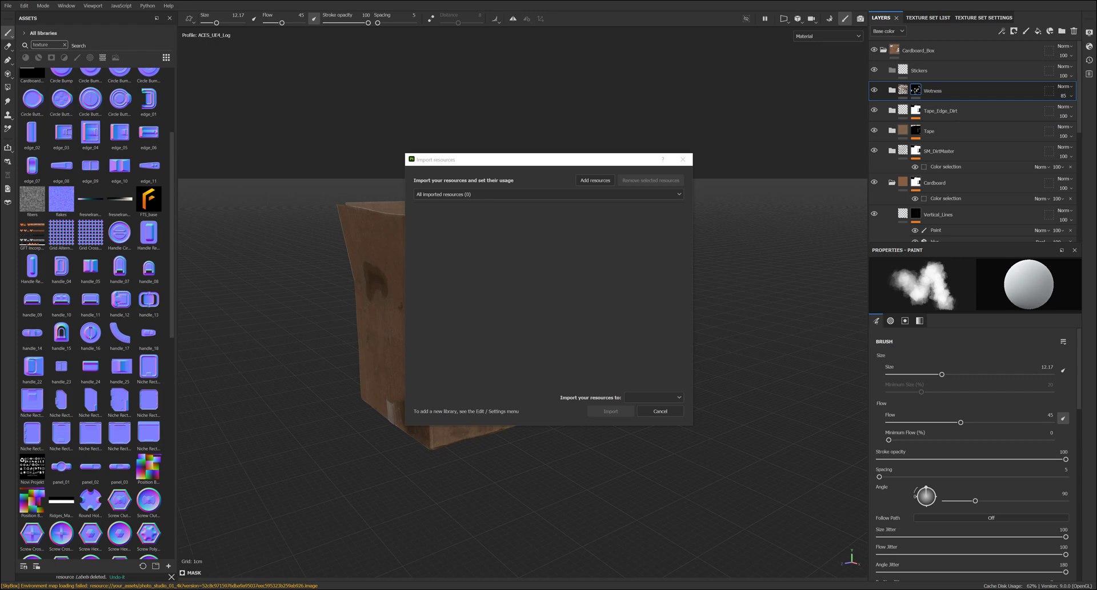
left_click_drag(5, 185, 546, 277)
left_click(657, 209)
left_click(658, 222)
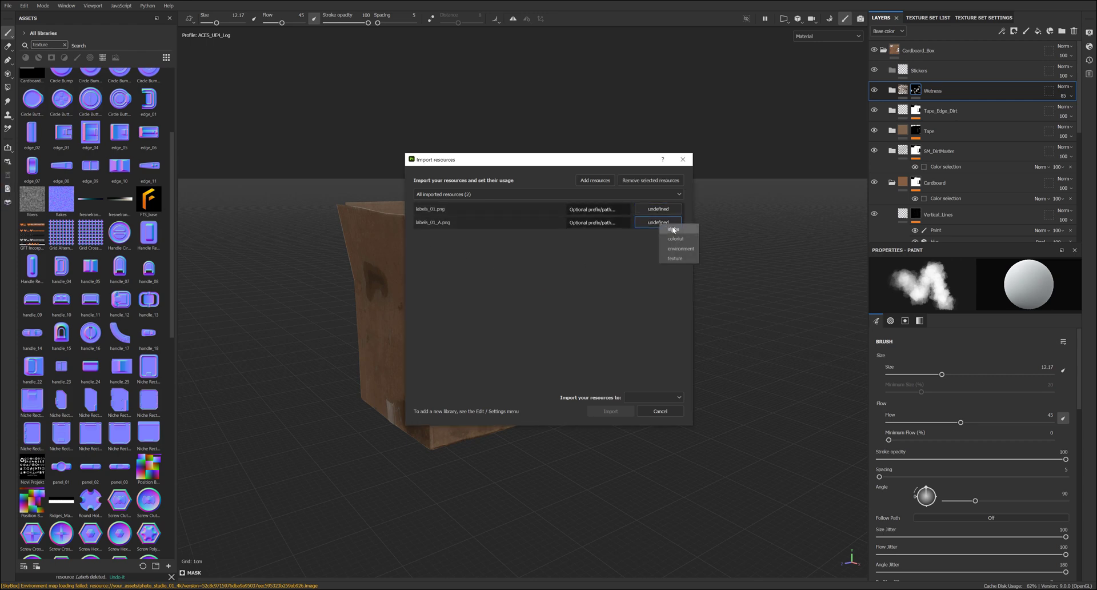
left_click(690, 258)
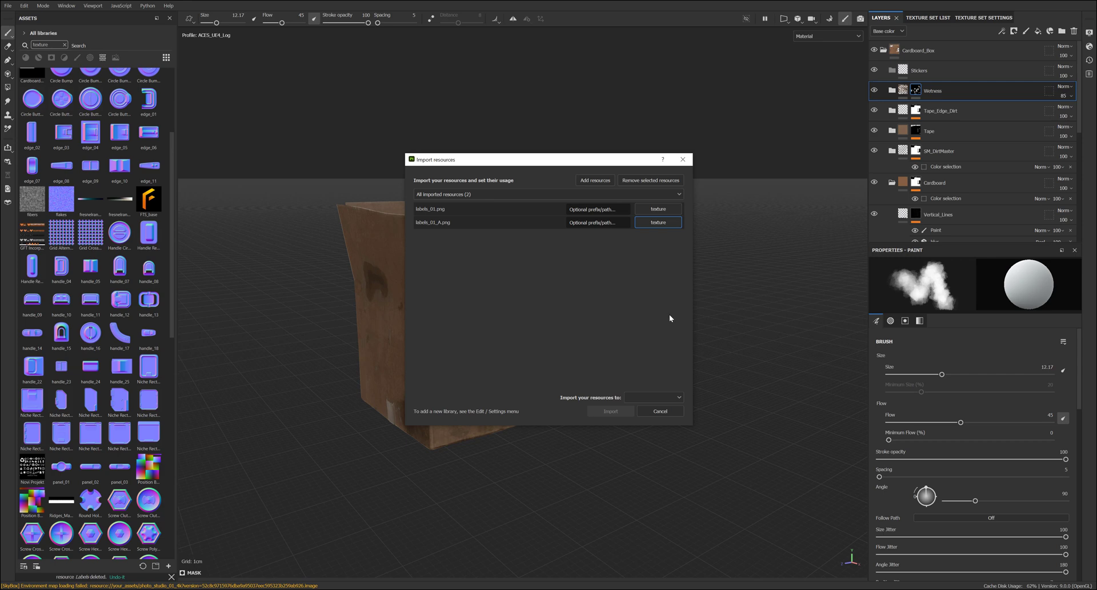
left_click(666, 396)
left_click(663, 418)
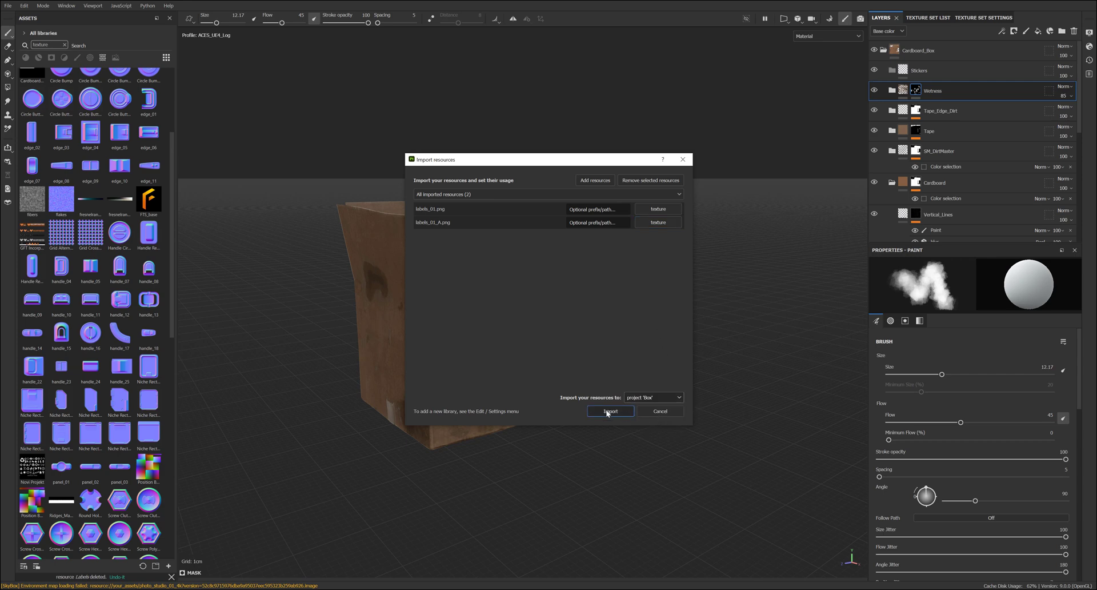
left_click(609, 411)
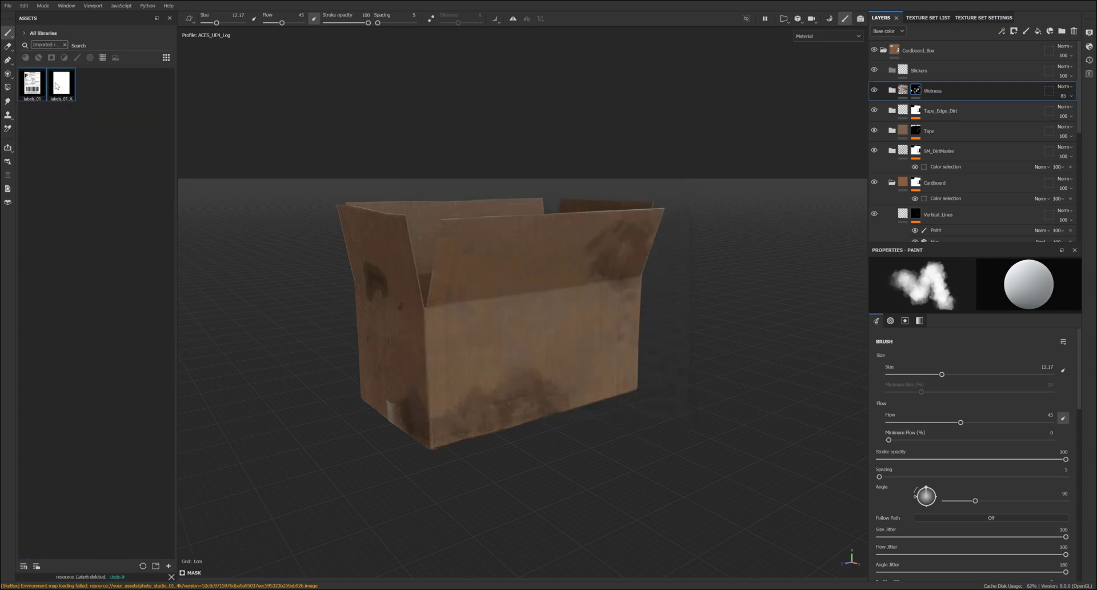
Place the labels_01 texture as a decal on the long side of the cardboard box, using the Base color channel
left_click_drag(33, 91, 545, 345)
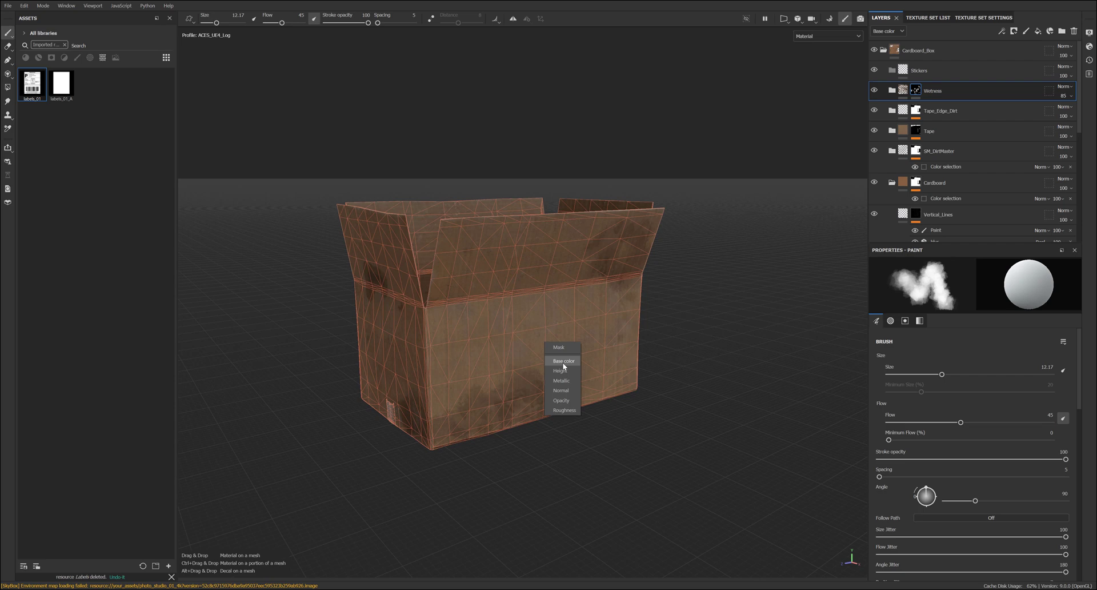
left_click(563, 363)
scroll(568, 342, "up", 6)
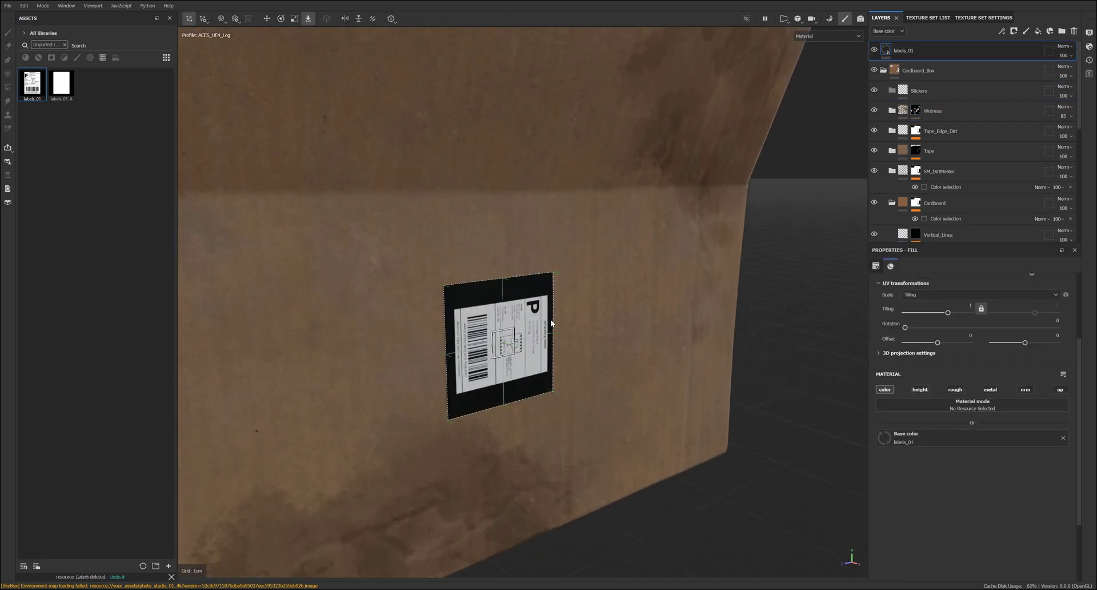
Rotate the label decal so its text reads upright and move the labels_01 layer into the Stickers folder
key("e")
key("r")
key("e")
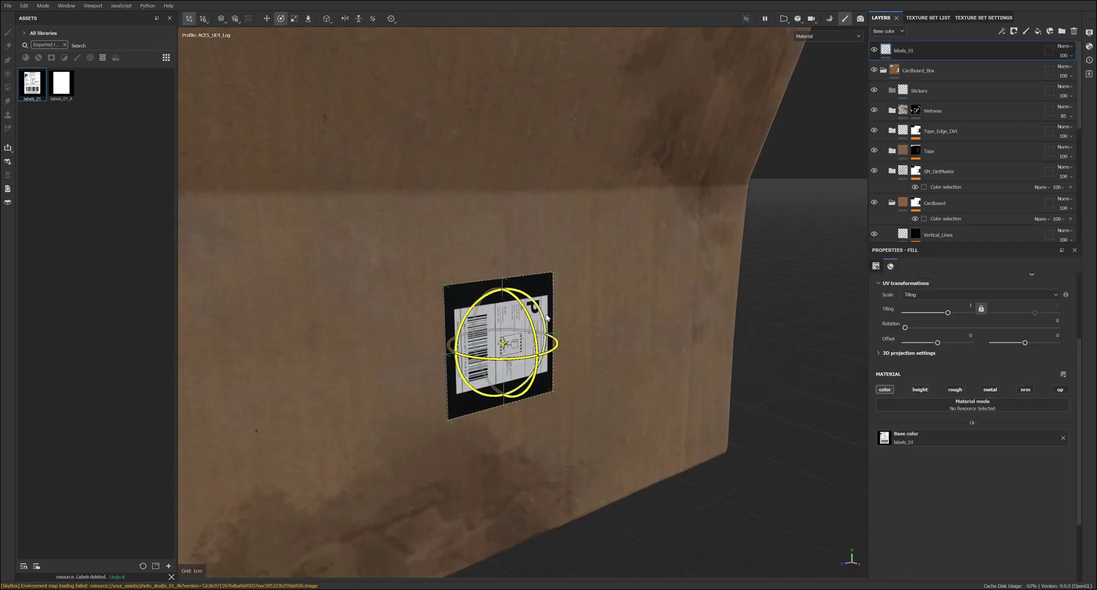
left_click_drag(475, 307, 474, 362)
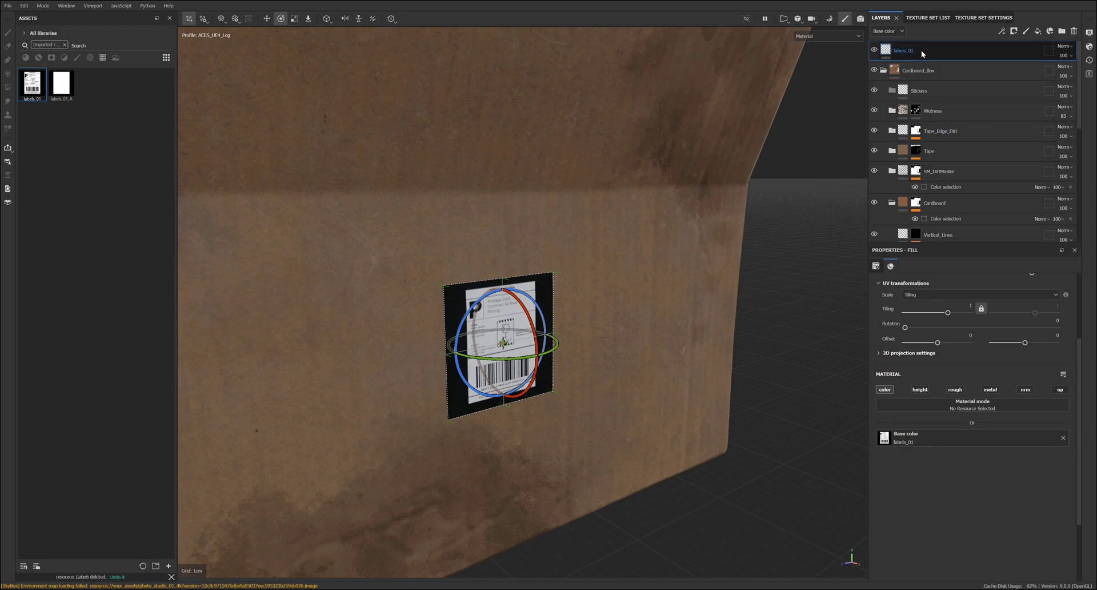
left_click_drag(921, 49, 954, 95)
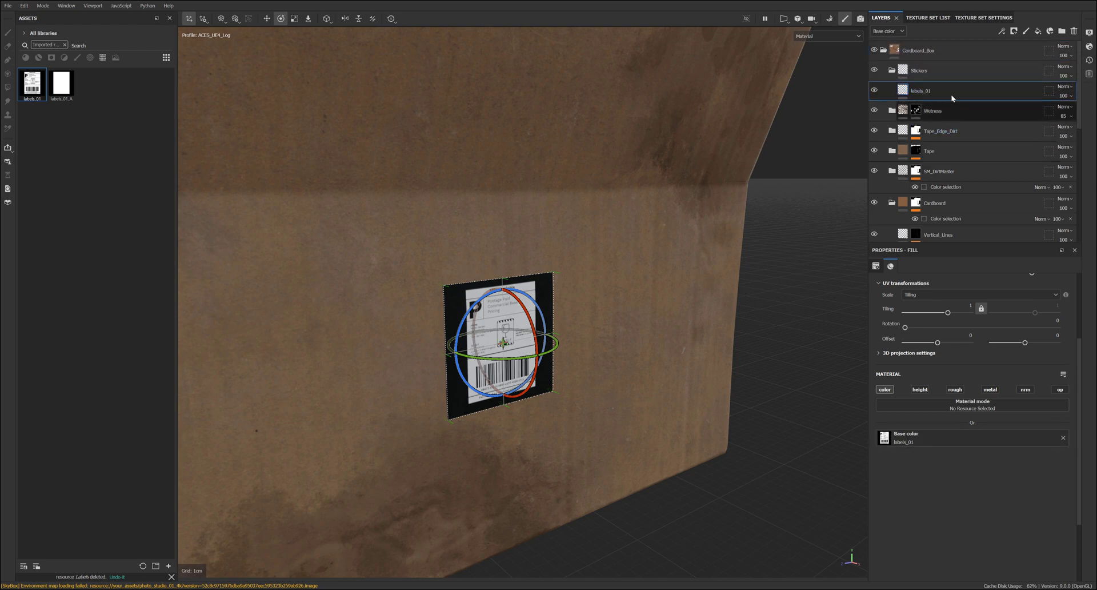
Add the User0 channel to the texture set's channels
left_click(982, 18)
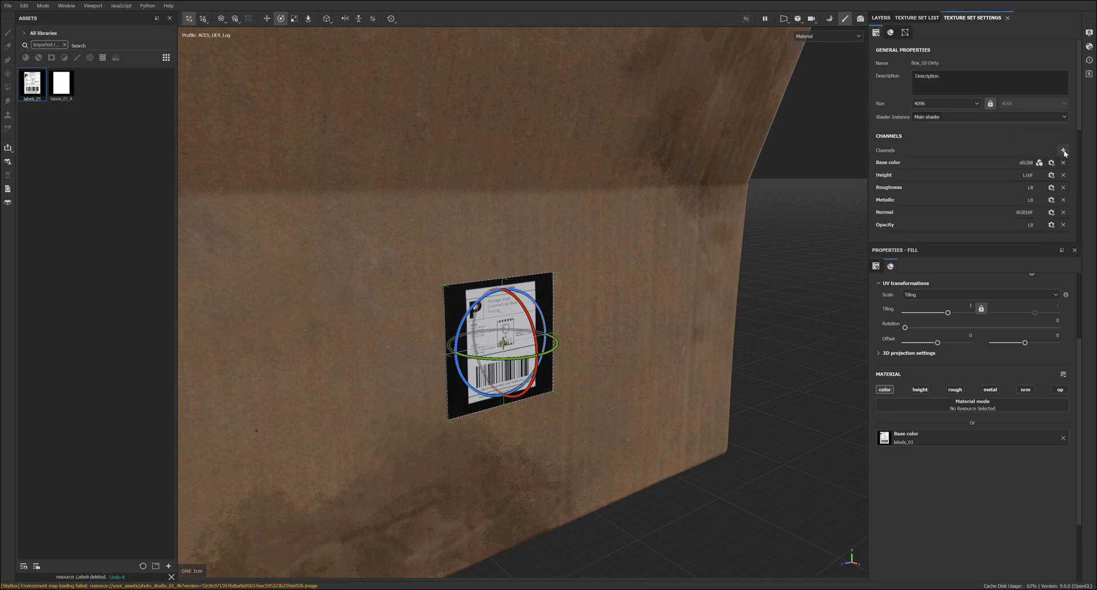
scroll(1064, 150, "down", 1)
left_click(1063, 124)
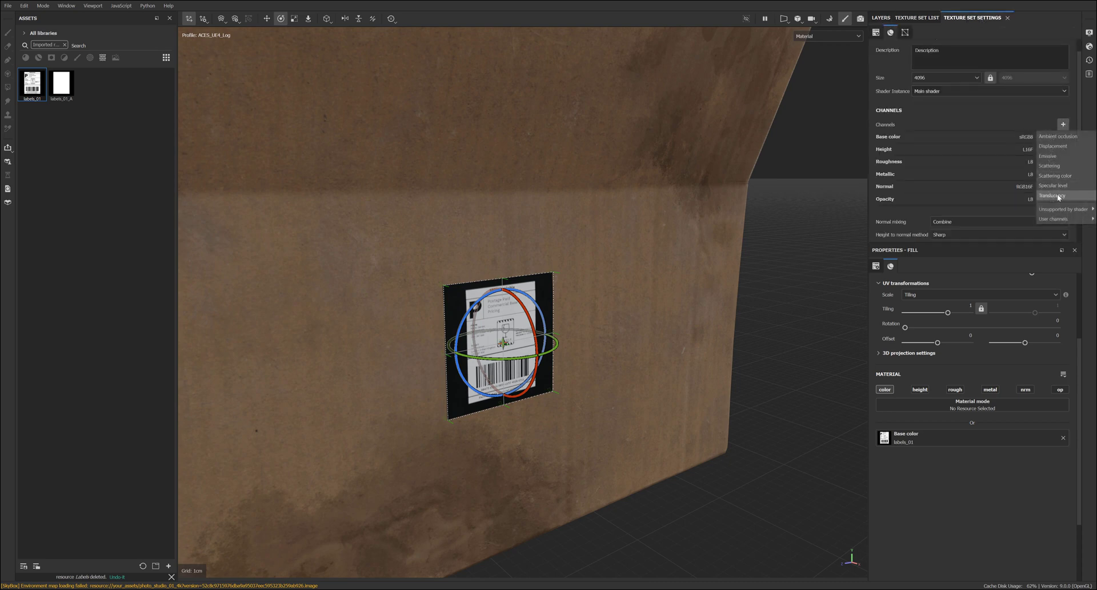
mouse_move(1063, 219)
left_click(1023, 220)
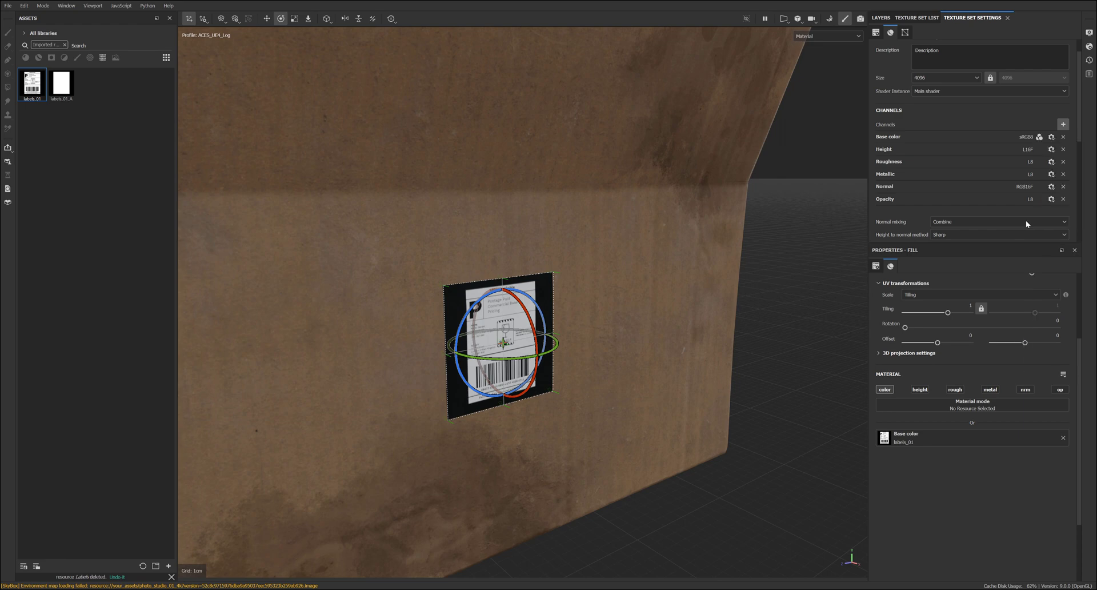
Enable the user0 channel on the labels_01 layer and assign the labels_01_A texture to it
left_click(880, 18)
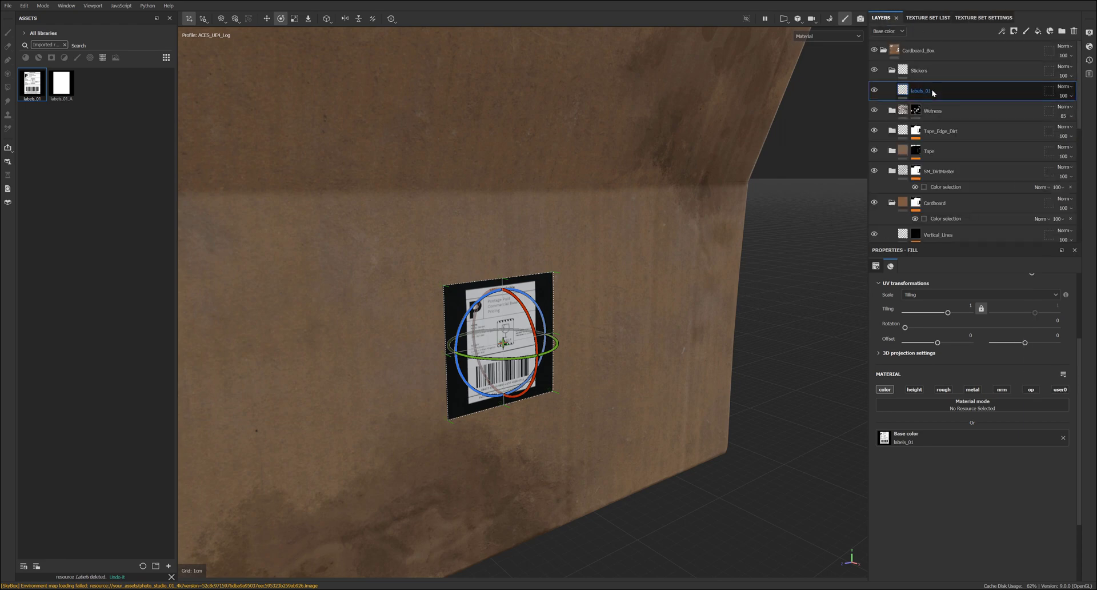
left_click(1061, 389)
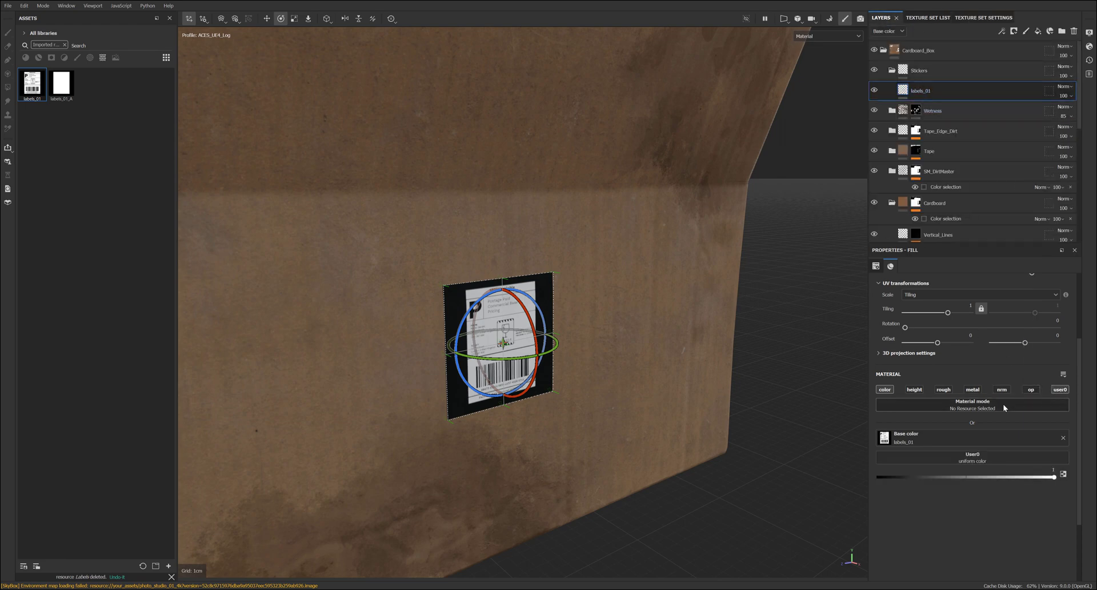
scroll(968, 435, "down", 1)
left_click_drag(61, 82, 928, 430)
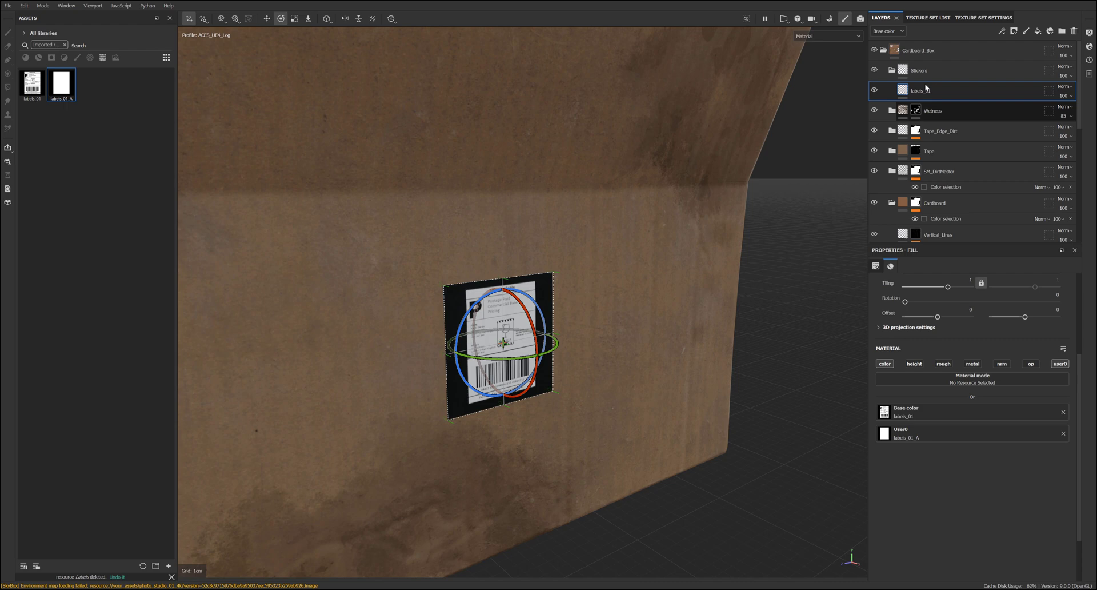
Add an anchor point to the labels_01 layer's content and give the layer a black mask
right_click(903, 92)
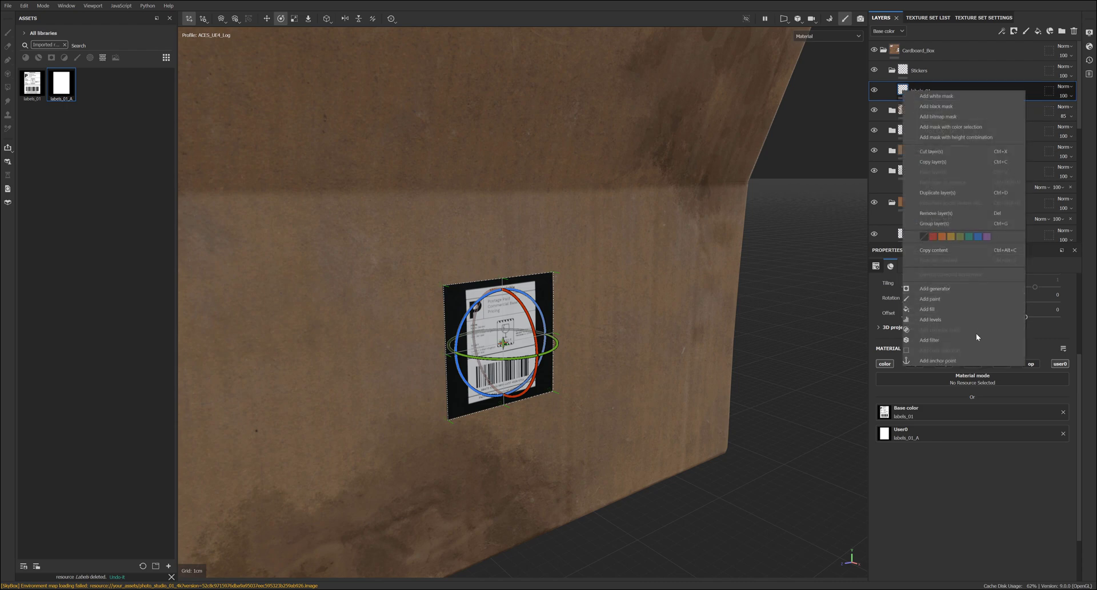
left_click(963, 360)
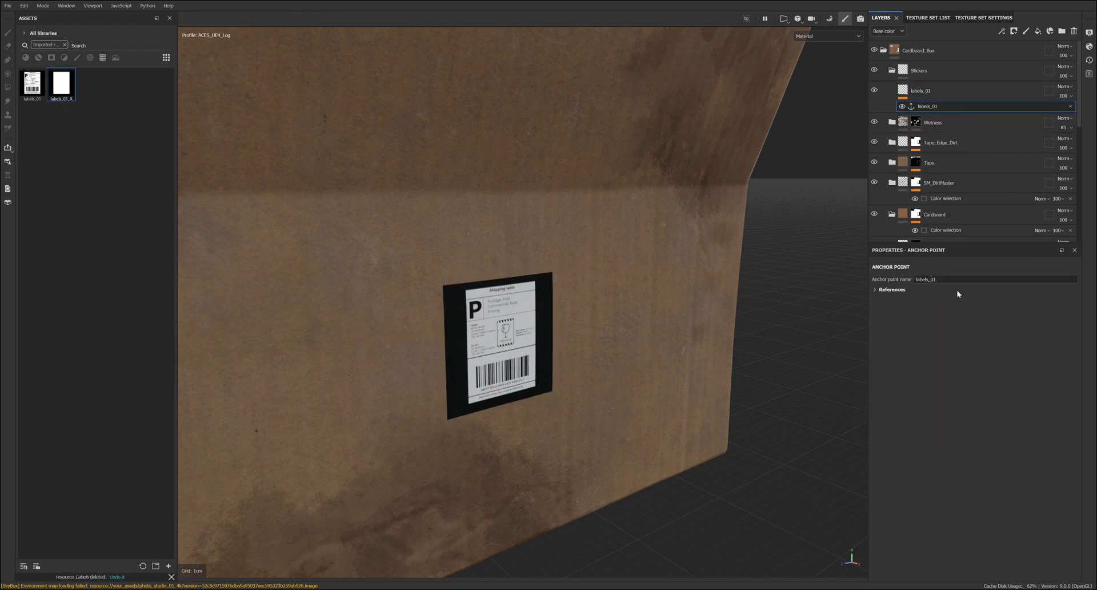
right_click(941, 87)
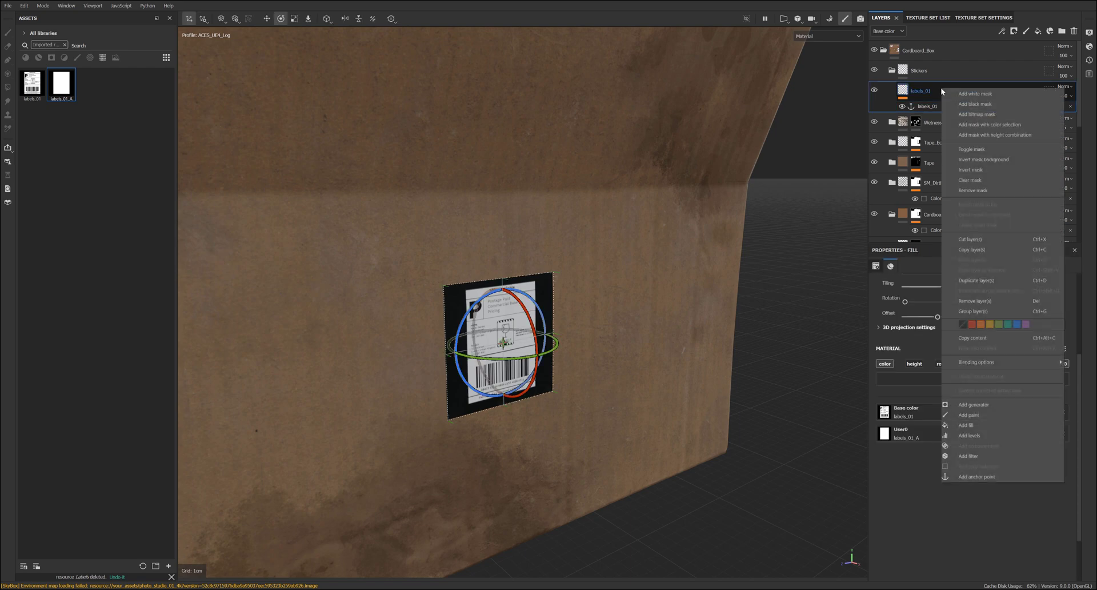
left_click(983, 104)
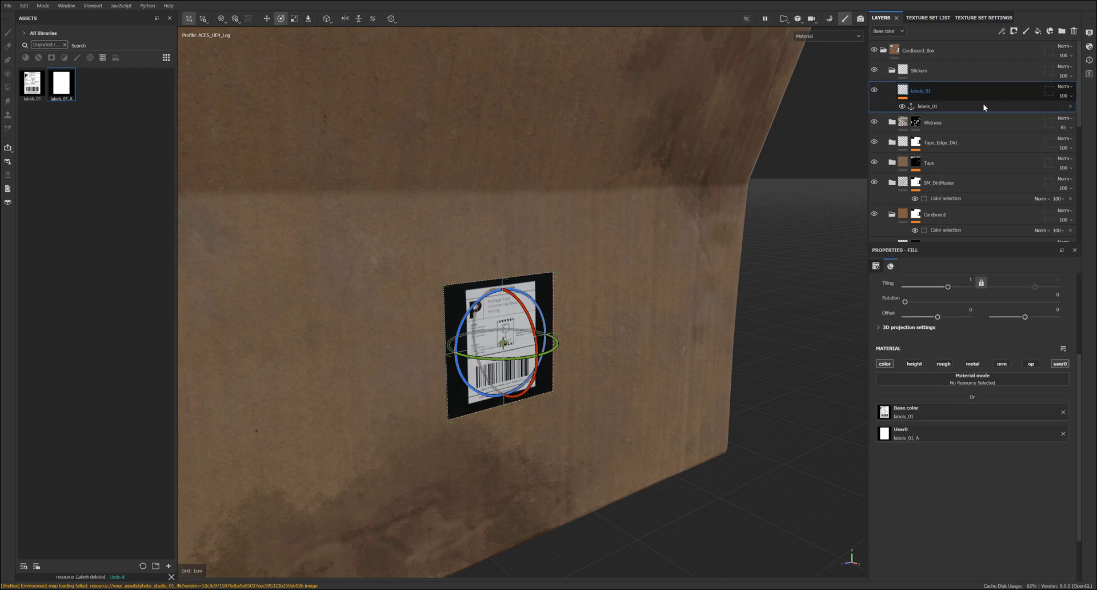
Add a fill to the labels_01 mask that uses the labels_01 anchor point with User0 as the referenced channel
right_click(944, 95)
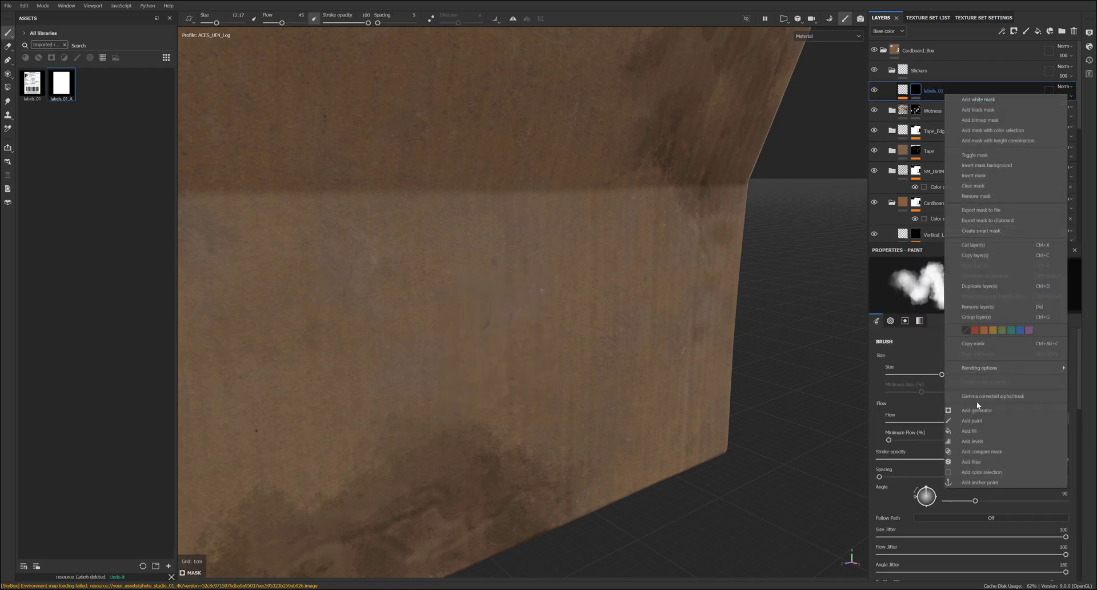
left_click(978, 430)
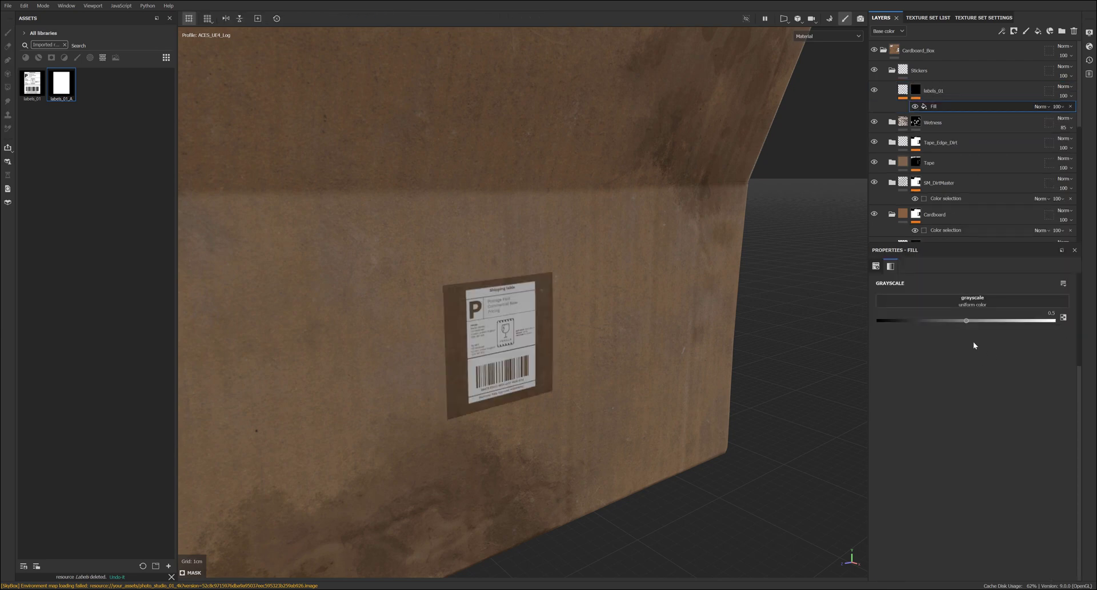
left_click(957, 297)
left_click(1009, 308)
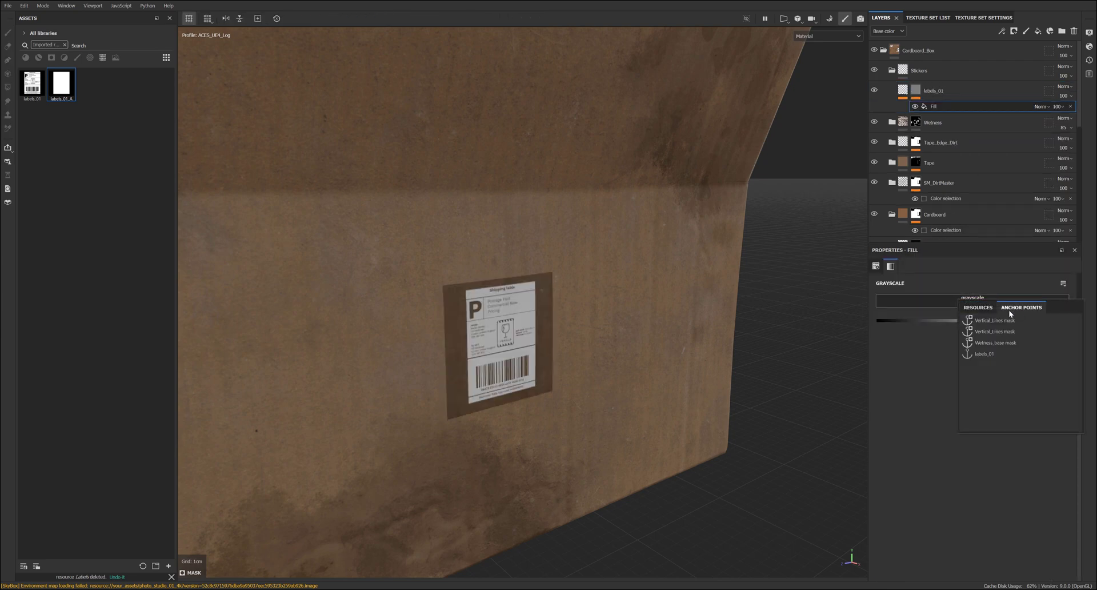
left_click(985, 353)
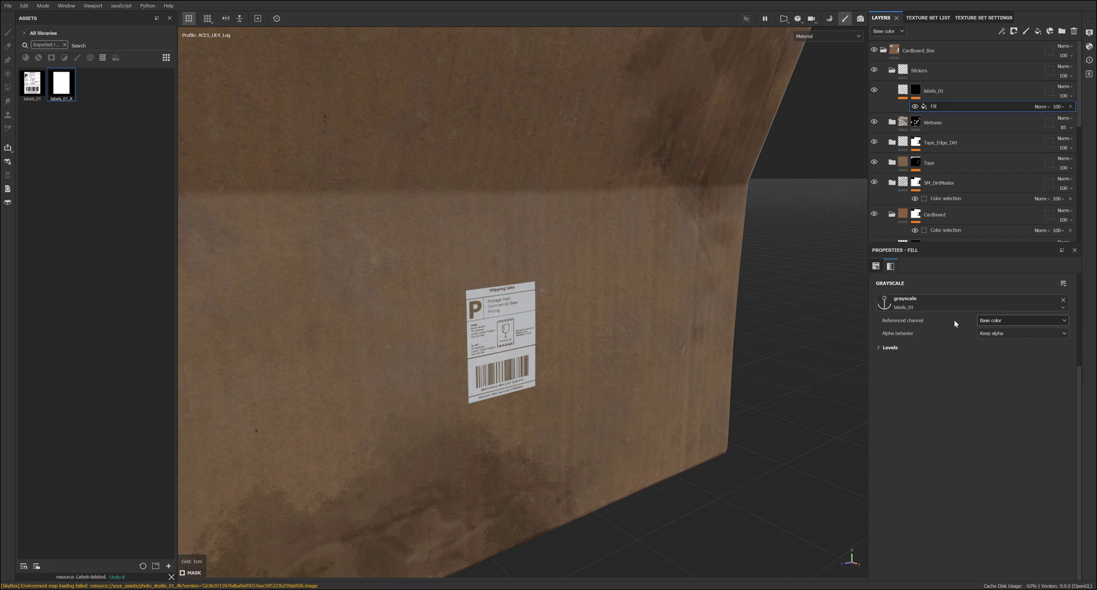
left_click(1006, 319)
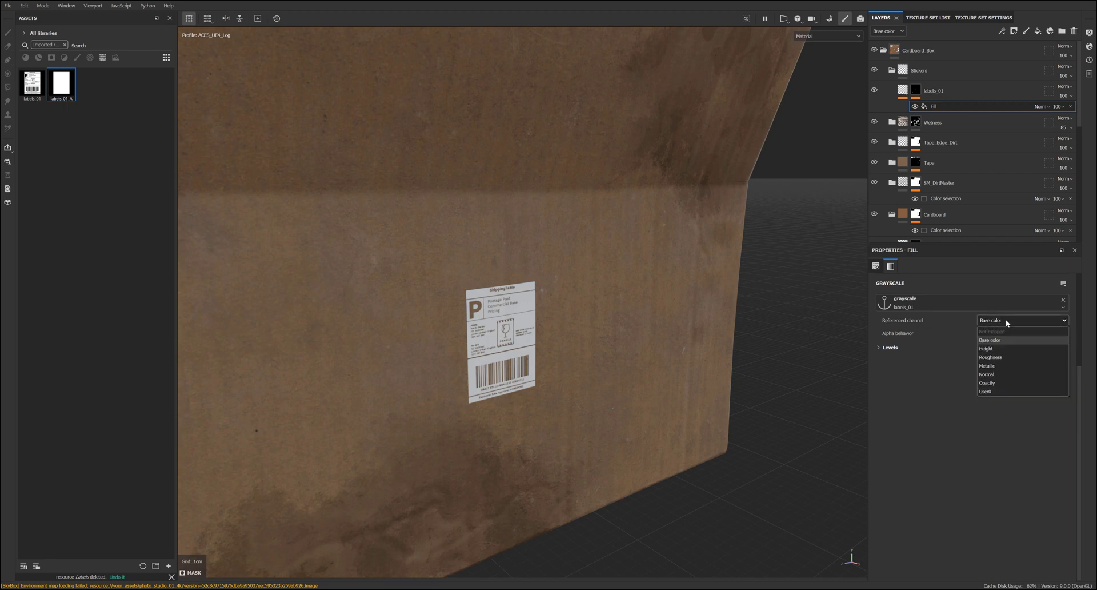
left_click(997, 392)
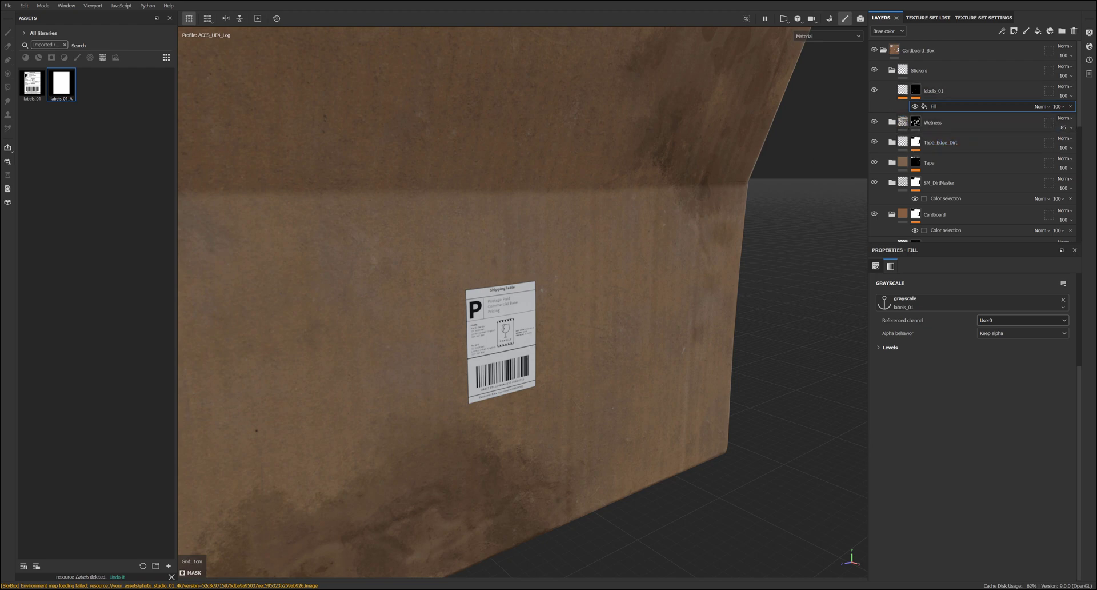
Select the labels_01 layer's content and move the shipping label projection up and closer to the box's vertical corner
scroll(726, 370, "up", 2)
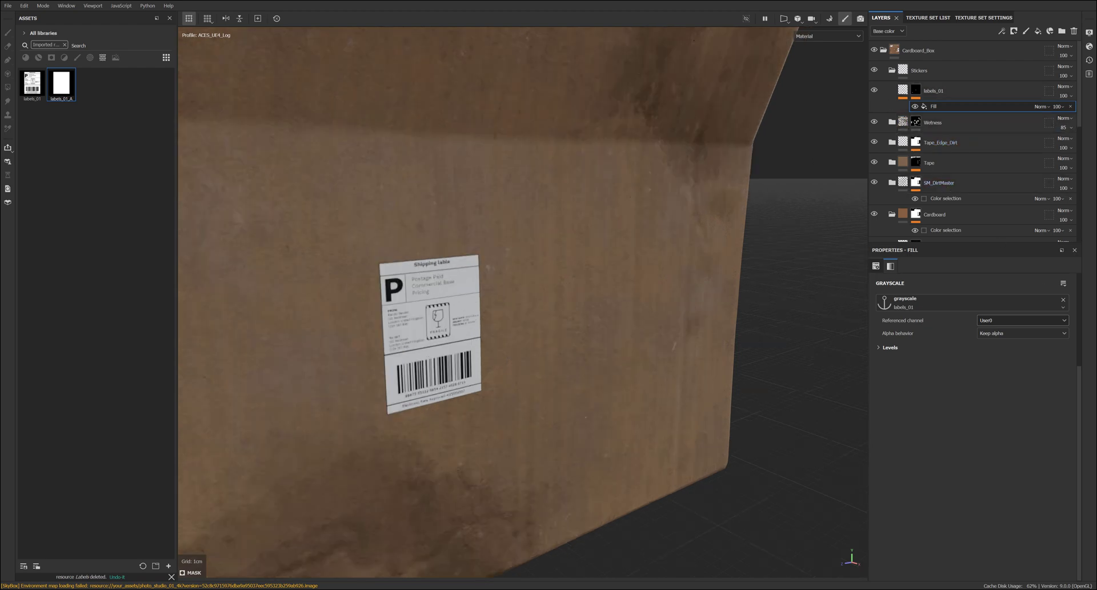
left_click(903, 91)
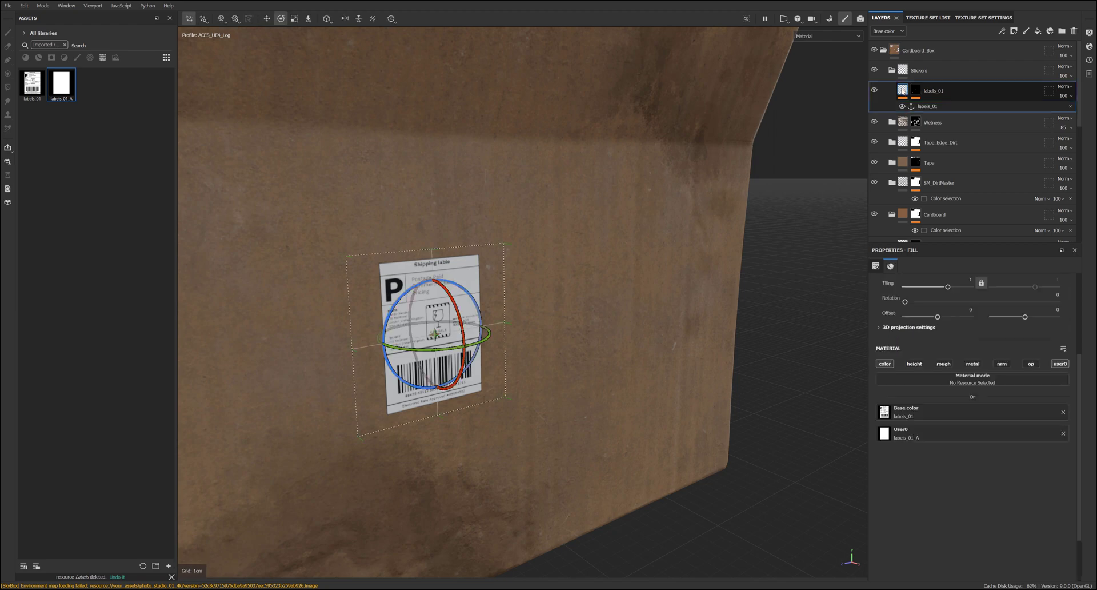
scroll(468, 294, "down", 2)
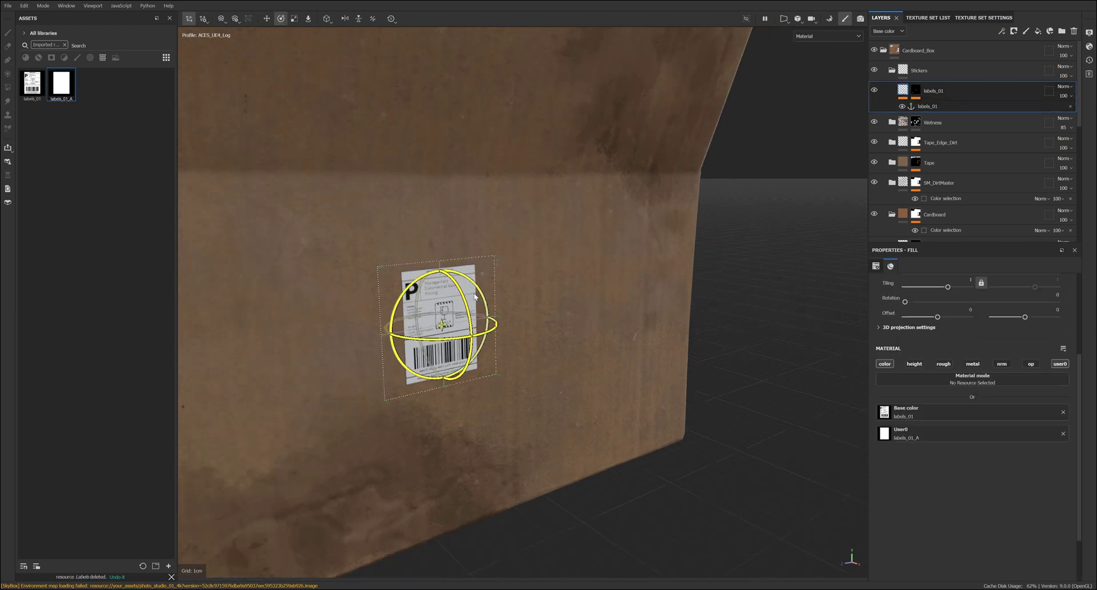
key("w")
left_click_drag(614, 314, 582, 358, "alt")
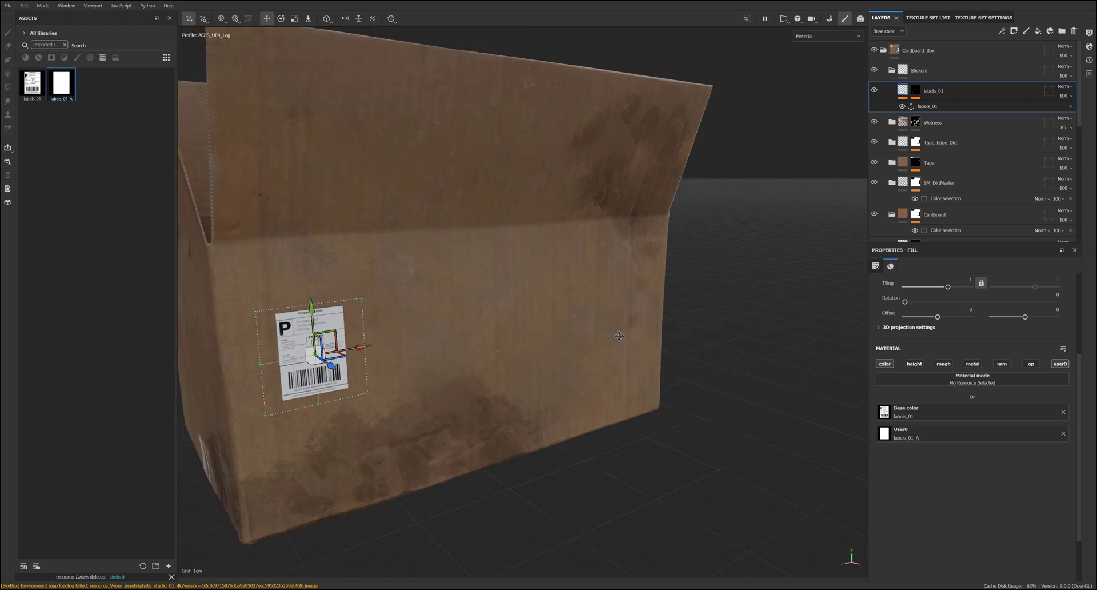
left_click_drag(311, 303, 307, 264)
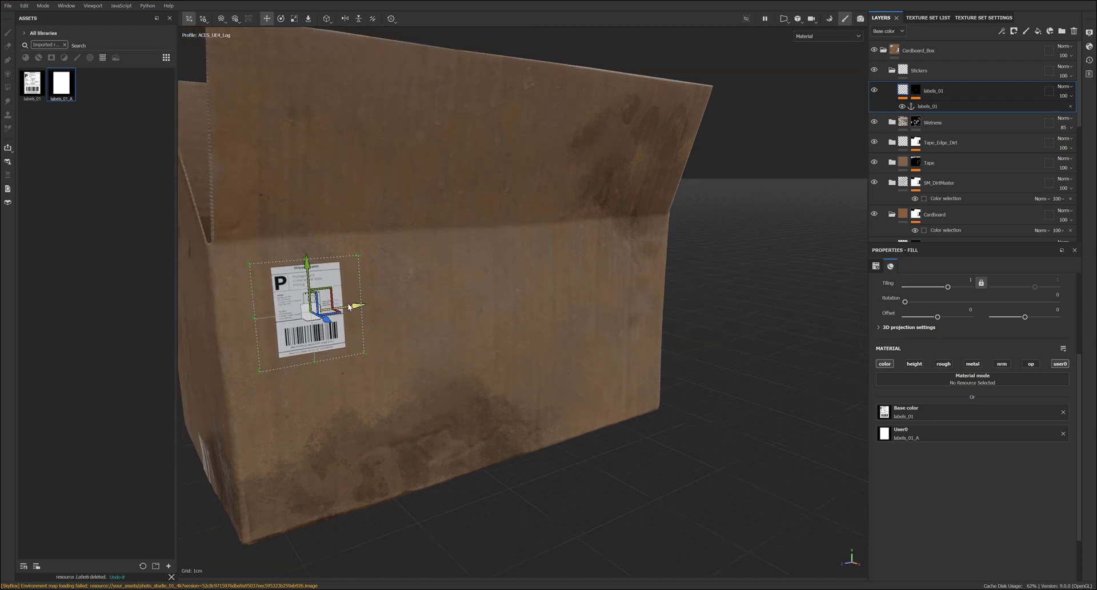
left_click_drag(358, 306, 347, 307)
Enlarge the shipping label projection and shift it slightly toward the box's vertical corner
key("e")
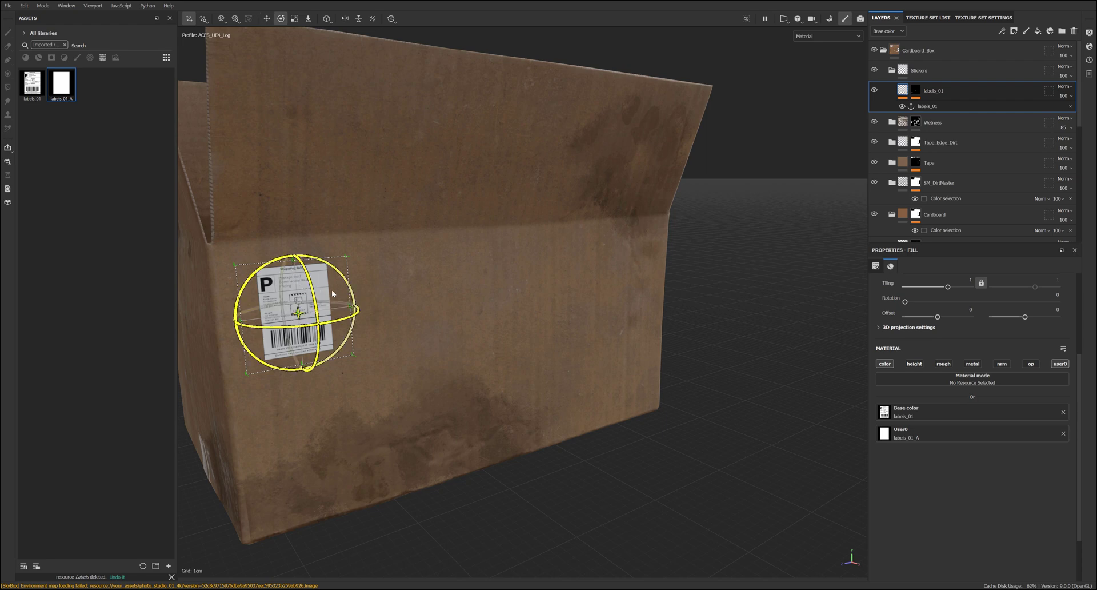
key("r")
left_click_drag(334, 280, 453, 238)
left_click_drag(316, 289, 297, 291)
key("w")
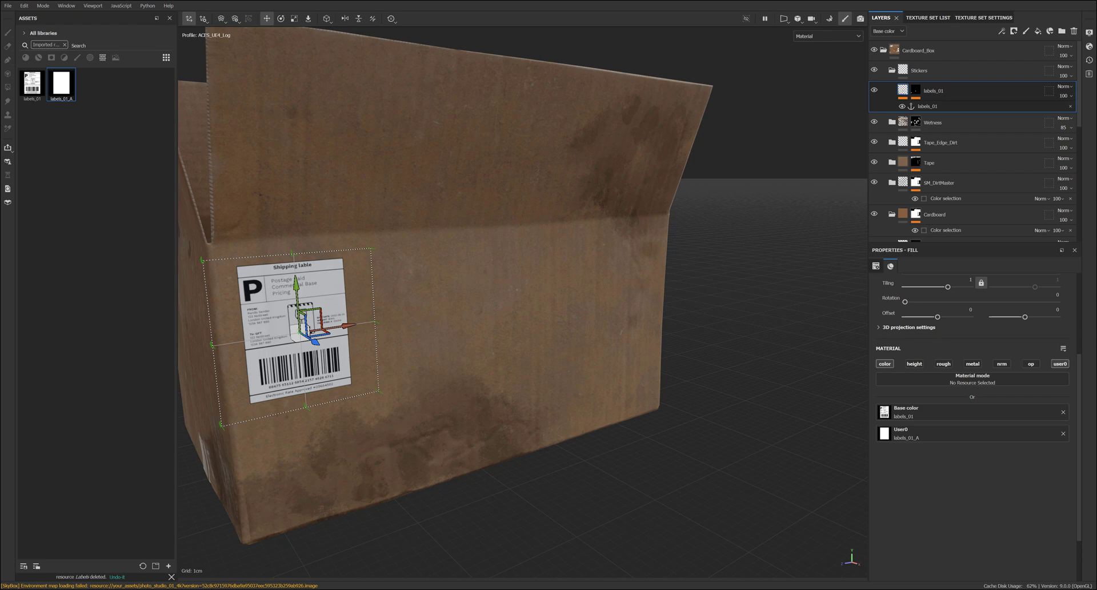
Enable the height channel on the labels_01 fill layer
left_click_drag(526, 291, 539, 377, "alt")
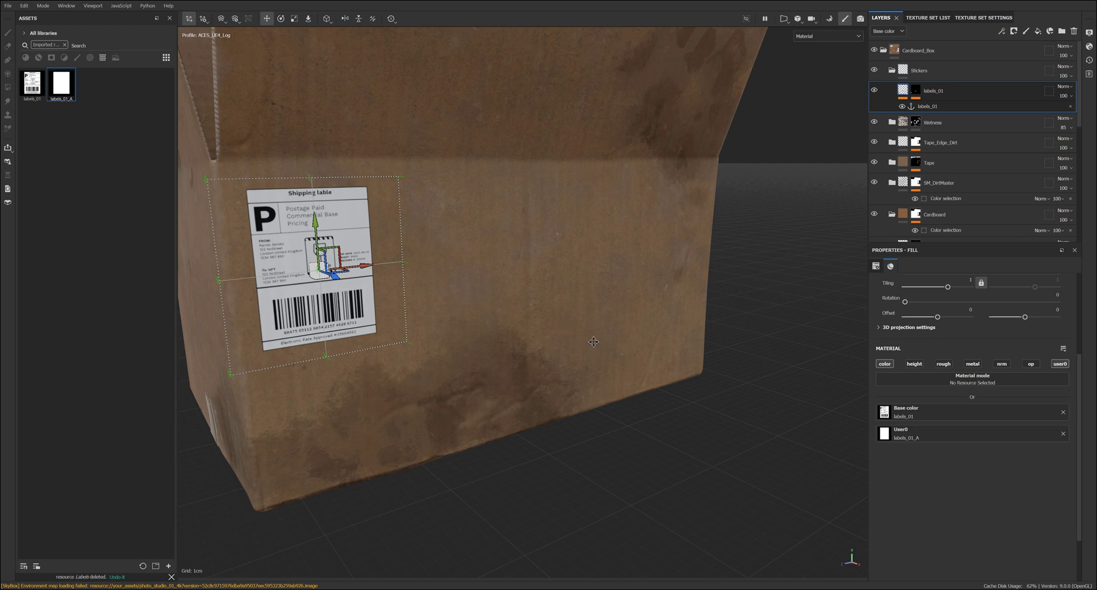
middle_click_drag(558, 329, 591, 344, "alt")
left_click_drag(549, 326, 569, 291, "alt")
scroll(569, 291, "up", 2)
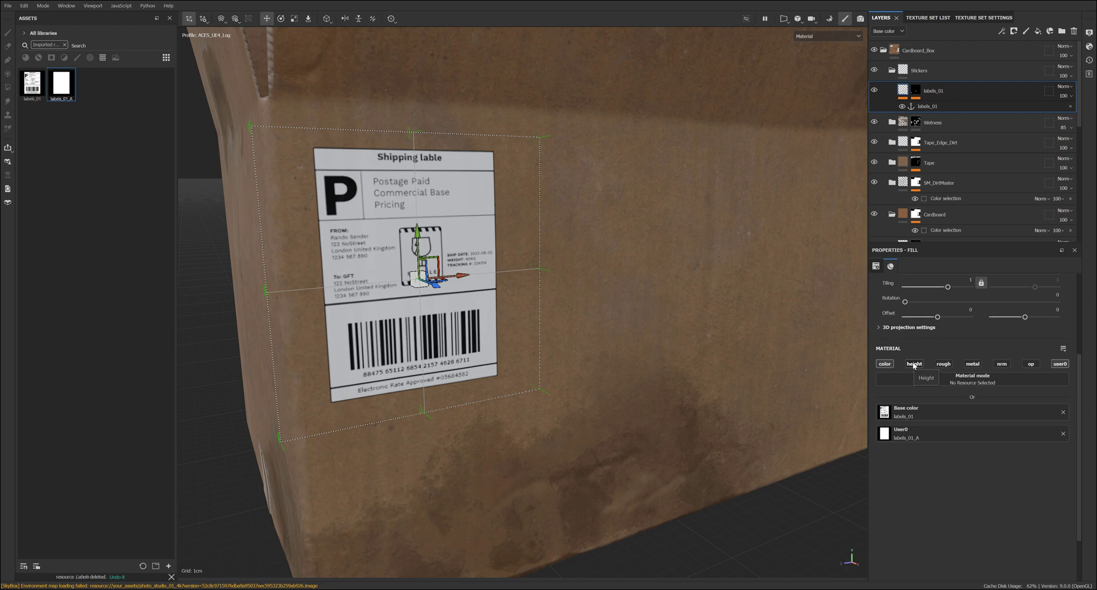
left_click(914, 364)
scroll(616, 323, "up", 2)
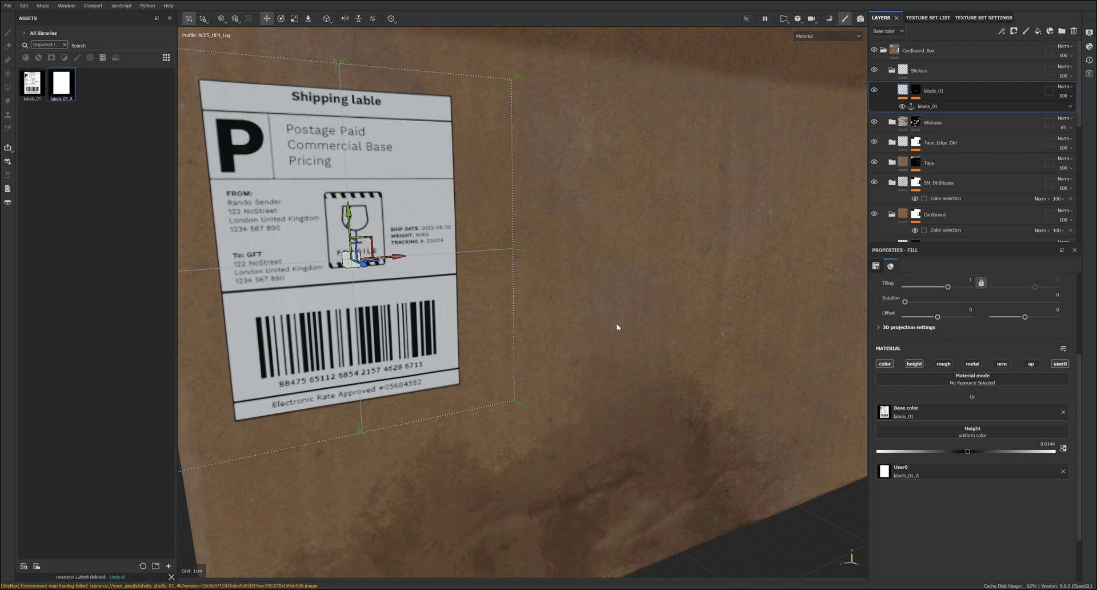
Test a negative height on the shipping label and raise its height to about 0.2153
left_click_drag(616, 324, 700, 320, "alt")
scroll(630, 304, "down", 1)
left_click_drag(640, 298, 721, 324, "alt")
left_click(980, 451)
mouse_move(980, 451)
left_mouse_down()
mouse_move(893, 451)
mouse_move(952, 452)
left_mouse_up()
right_click_drag(712, 320, 747, 331, "shift")
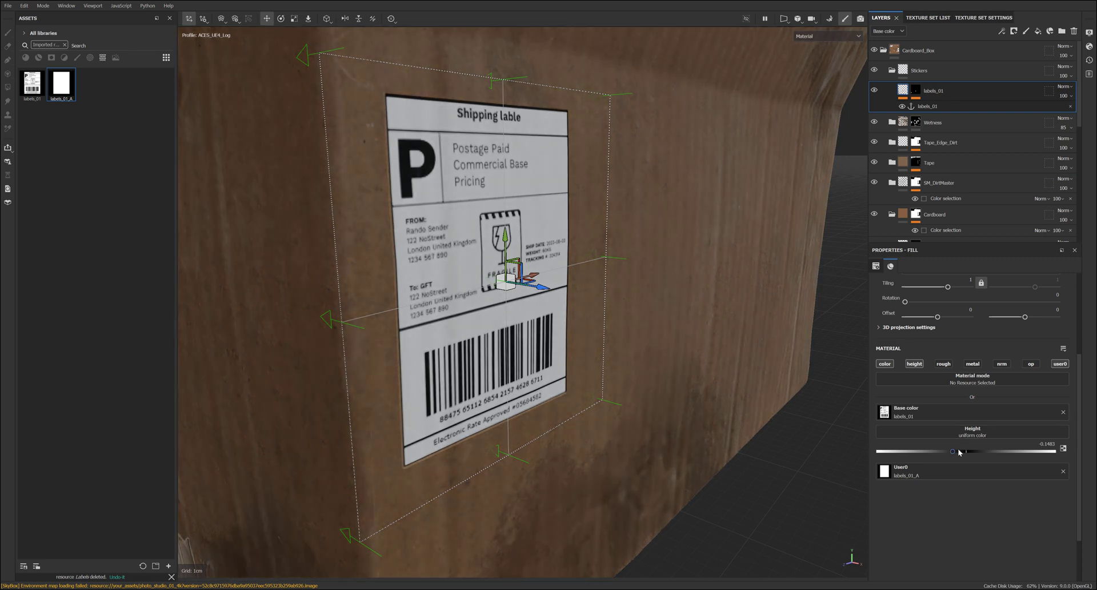
left_click_drag(958, 450, 990, 452)
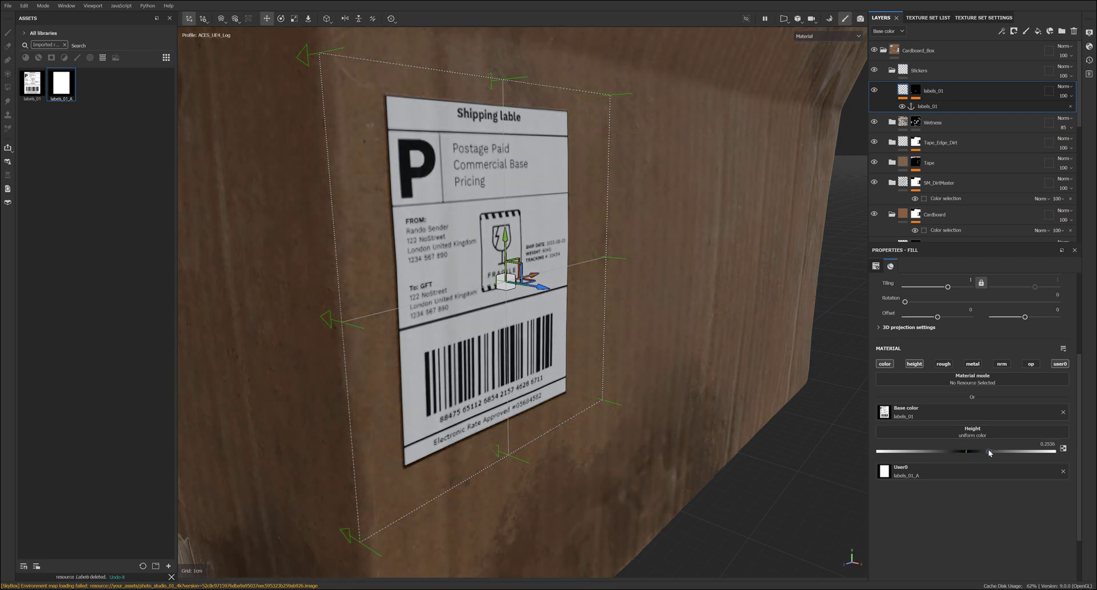
Enable the roughness channel on the labels_01 layer and set its roughness to about 0.3756
left_click(944, 365)
left_click_drag(691, 348, 712, 316, "alt")
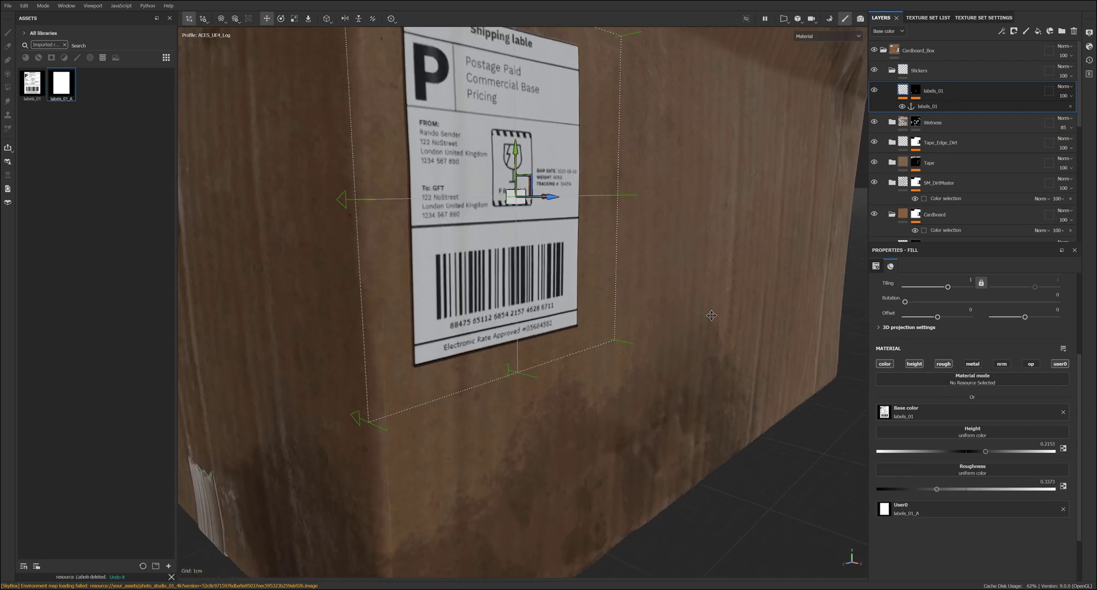
middle_click_drag(711, 316, 732, 346, "alt")
mouse_move(746, 312)
right_mouse_down("shift")
mouse_move(725, 314)
mouse_move(761, 320)
mouse_move(751, 318)
right_mouse_up("shift")
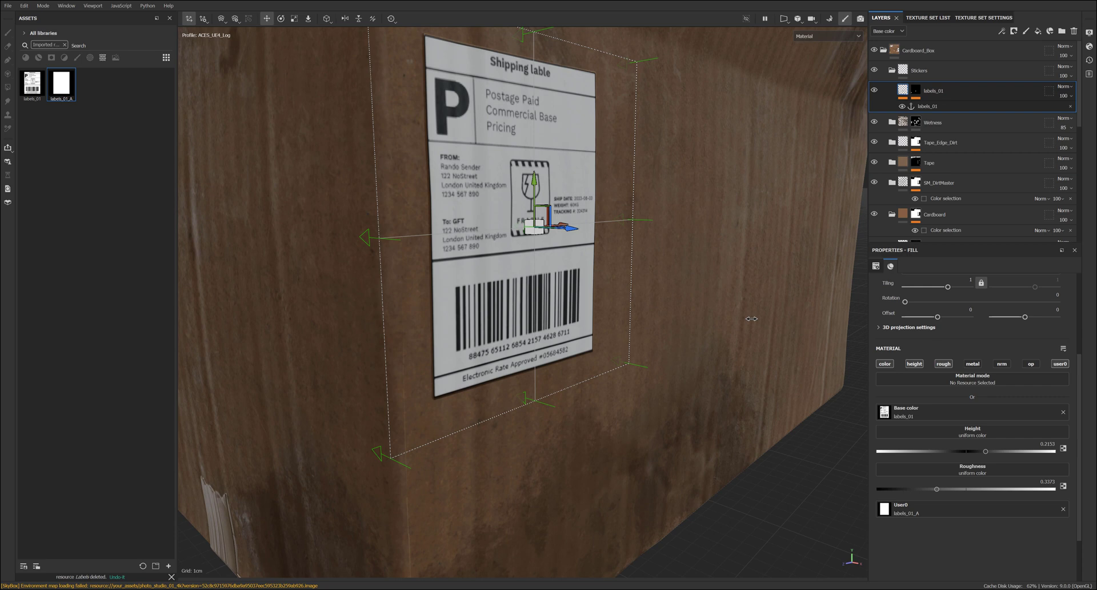
mouse_move(968, 491)
left_mouse_down()
mouse_move(873, 490)
mouse_move(963, 497)
mouse_move(944, 495)
left_mouse_up()
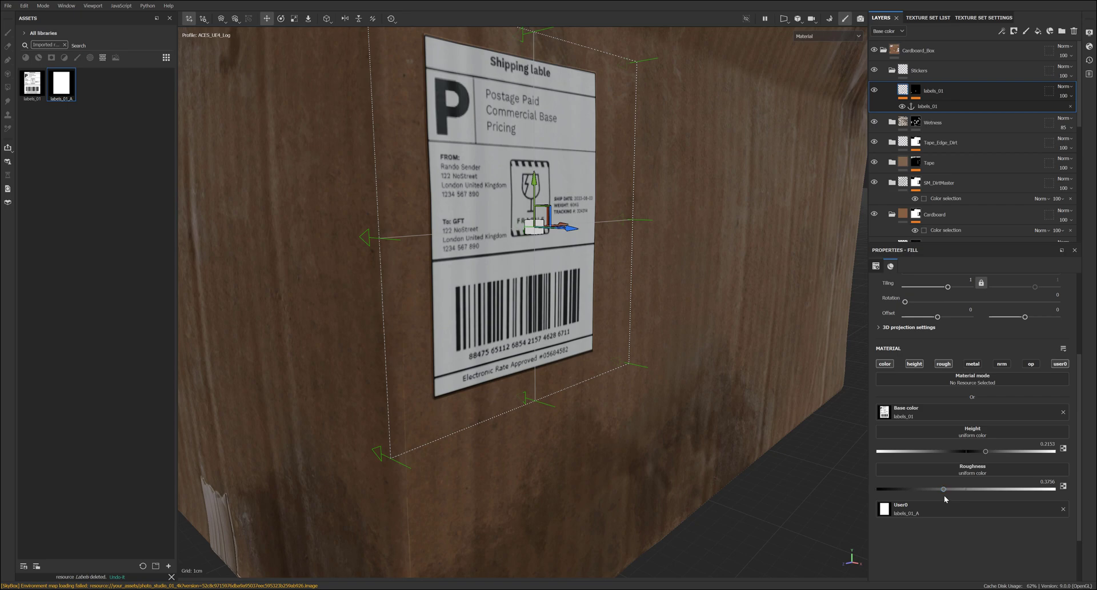
Add a paint effect to the labels_01 layer's mask, above the anchor-point fill
left_click_drag(776, 289, 682, 293, "alt")
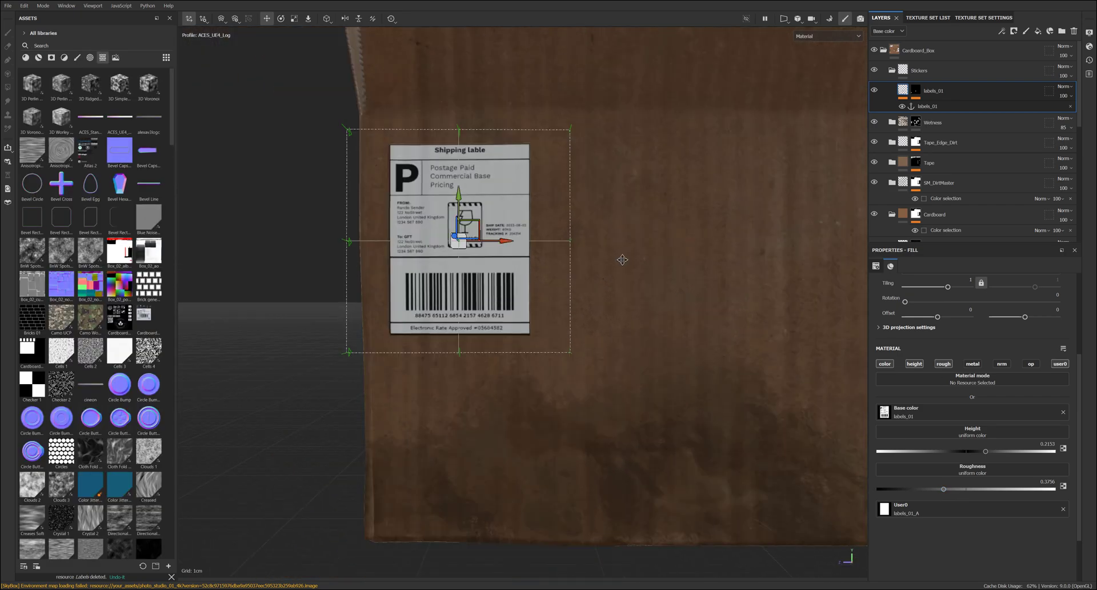
middle_click_drag(621, 261, 698, 312, "alt")
scroll(593, 260, "up", 2)
left_click(916, 90)
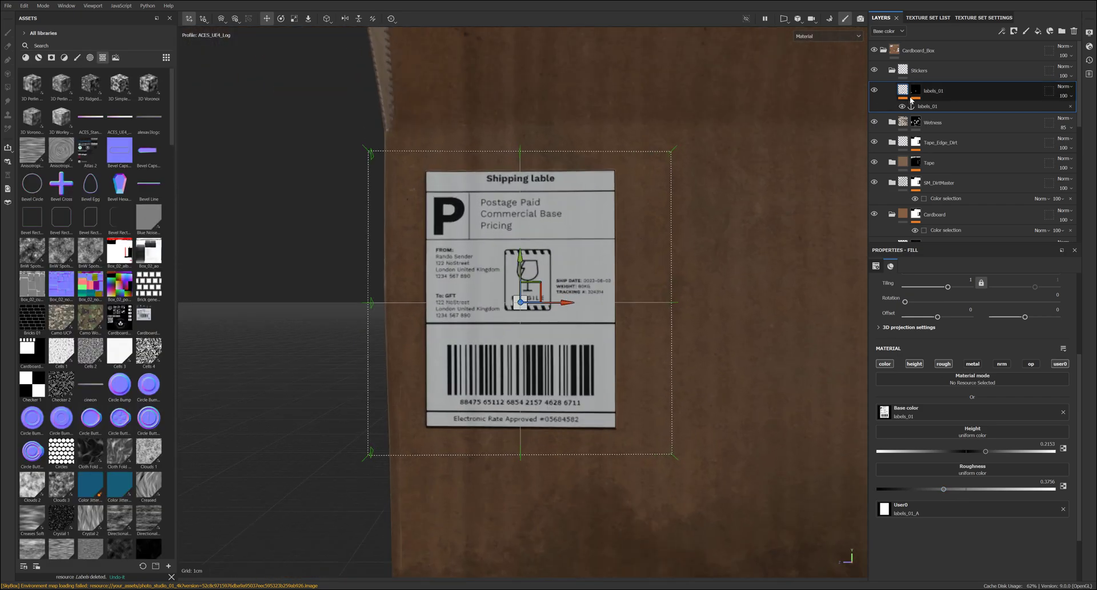
right_click(916, 92)
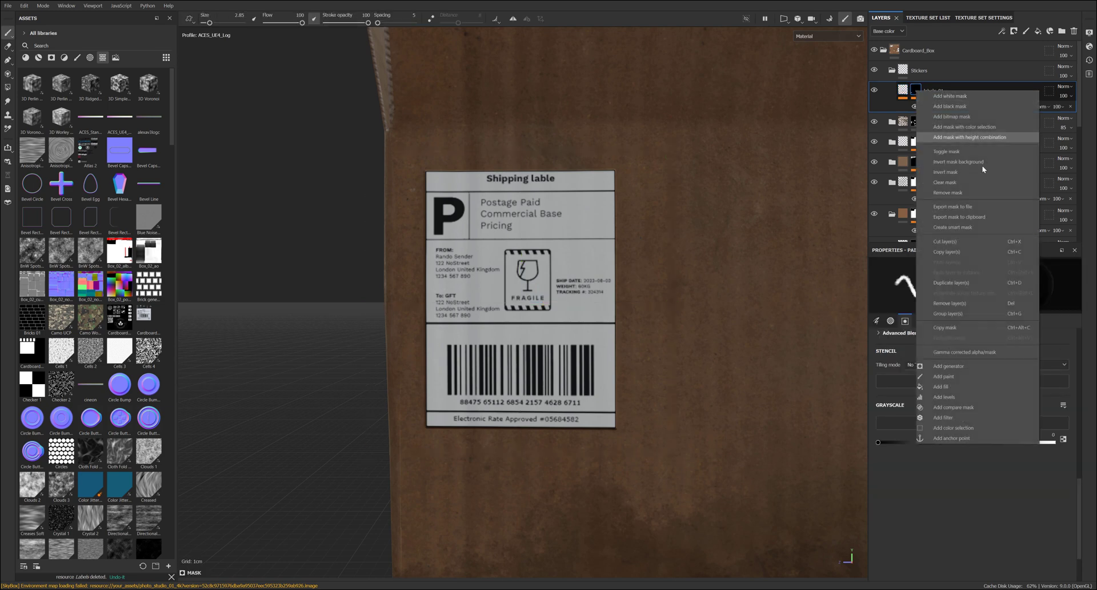
left_click(976, 378)
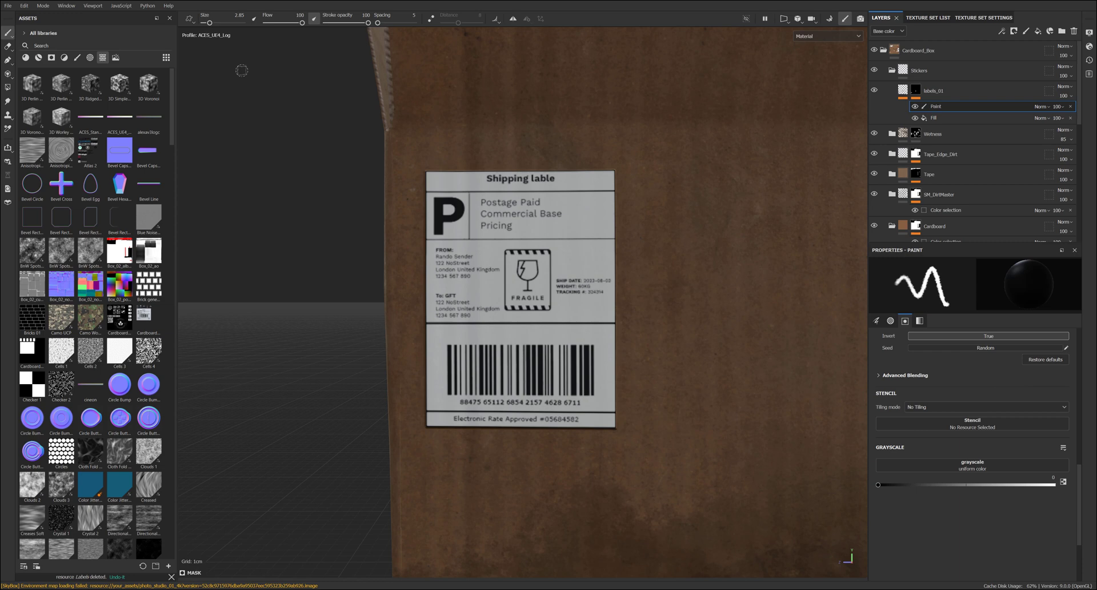
Choose the "Artistic He..." brush for the mask paint and reduce its size to about 2.85
left_click(77, 57)
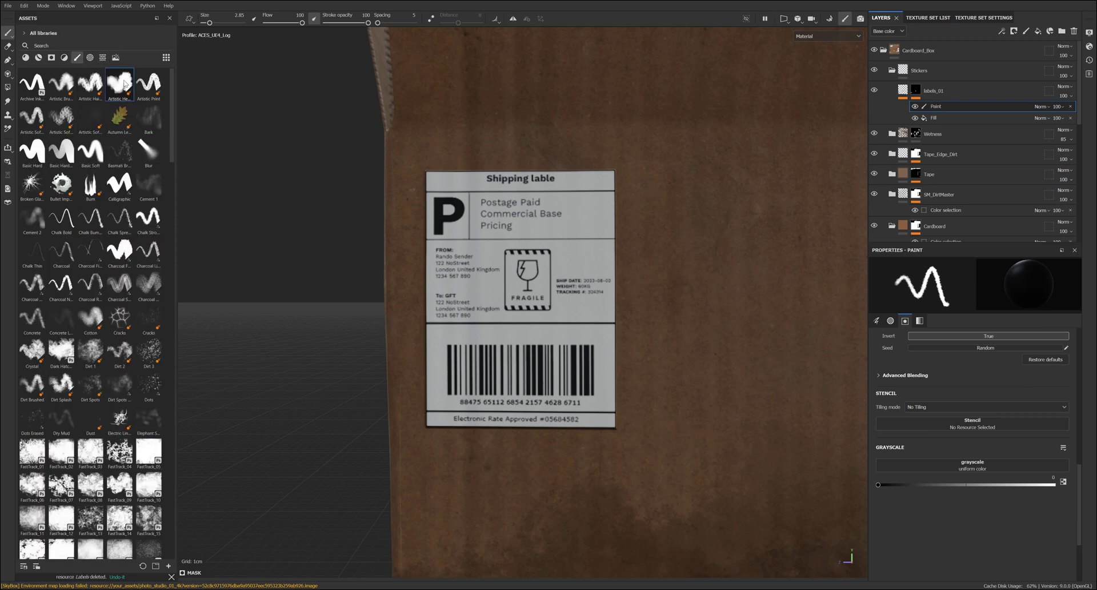
left_click(120, 83)
scroll(363, 287, "up", 2)
middle_click_drag(363, 288, 372, 194)
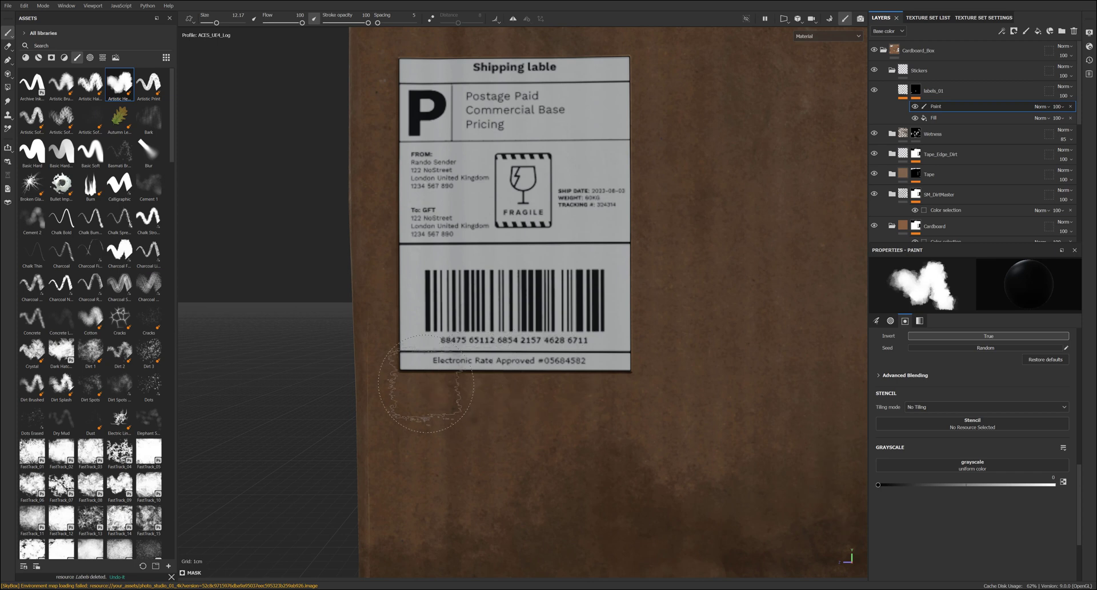
key("bracketleft")
key("bracketleft")
key("bracketleft")
key("bracketleft")
key("bracketleft")
key("bracketleft")
key("bracketleft")
key("bracketleft")
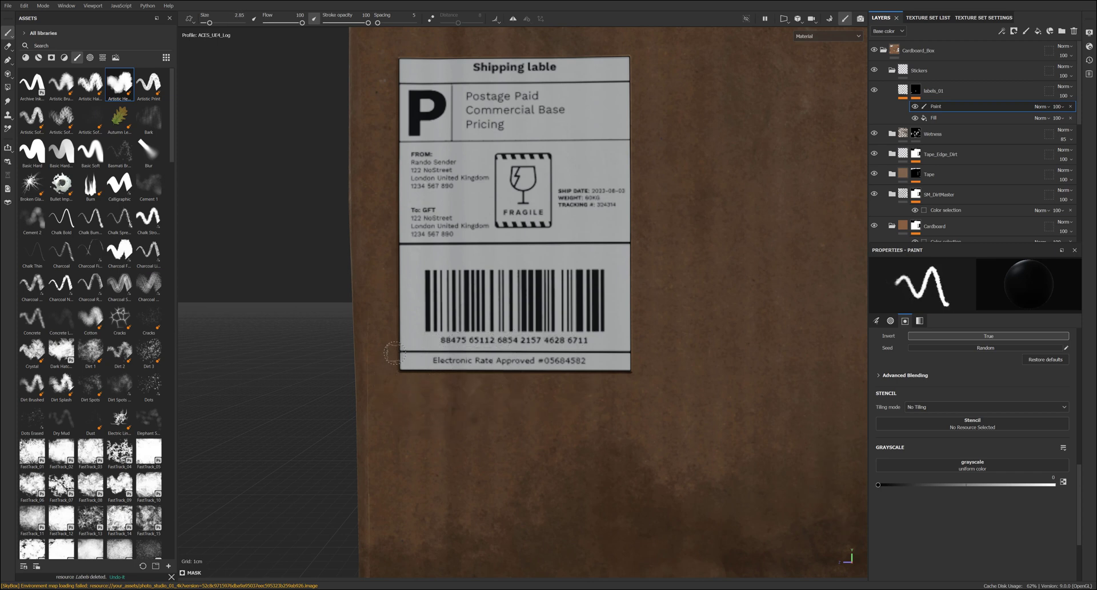
Paint black along the shipping label's edges and corners in the mask to give it a torn outline, undoing the last stray dab
mouse_move(400, 379)
left_mouse_down()
mouse_move(642, 350)
mouse_move(628, 277)
left_mouse_up()
left_click_drag(630, 71, 628, 266)
mouse_move(450, 51)
left_mouse_down()
mouse_move(403, 58)
mouse_move(523, 55)
left_mouse_up()
mouse_move(396, 69)
left_mouse_down()
mouse_move(388, 288)
mouse_move(411, 380)
left_mouse_up()
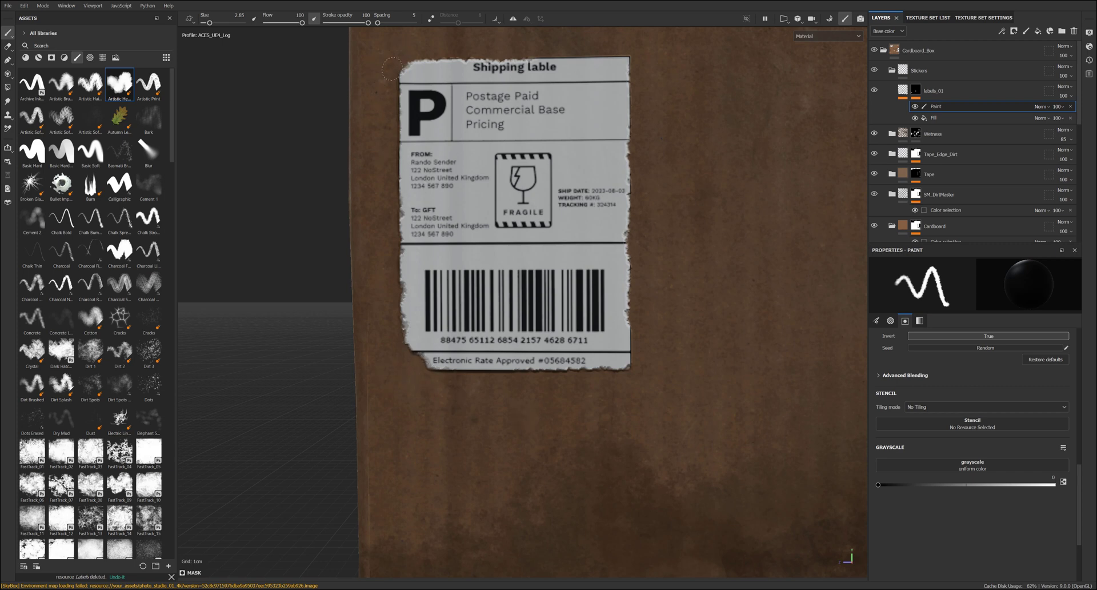
left_click(407, 146)
key("ctrl+z")
Select the labels_01 layer's content again and set the torn label's height to about 0.0622
mouse_move(378, 150)
left_mouse_down("alt")
mouse_move(383, 184)
mouse_move(409, 201)
mouse_move(446, 198)
left_mouse_up("alt")
scroll(396, 147, "up", 3)
left_click(899, 95)
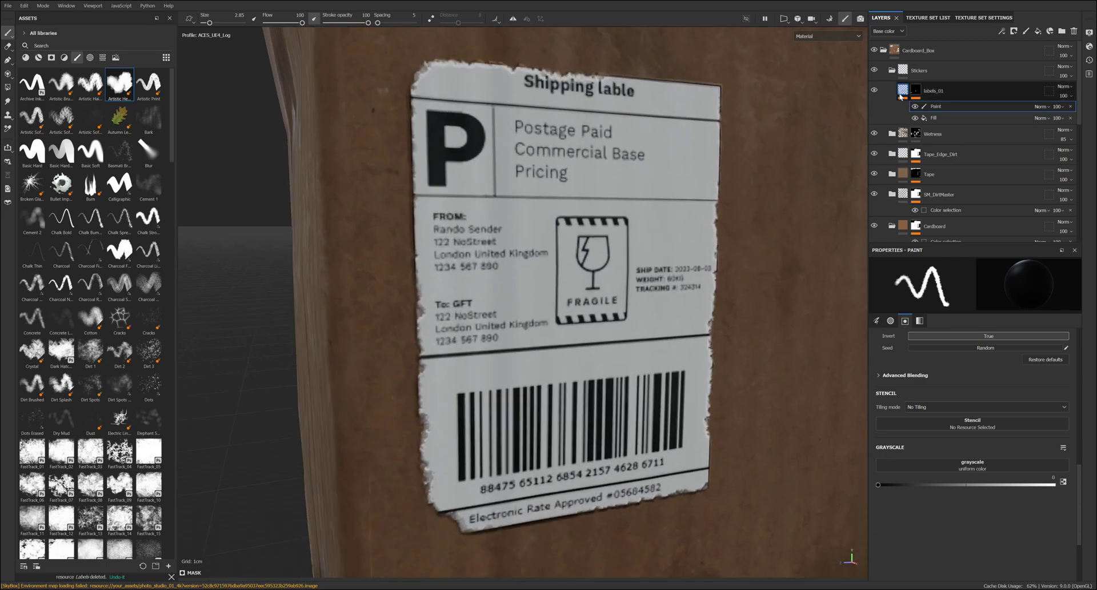
key("ctrl+z")
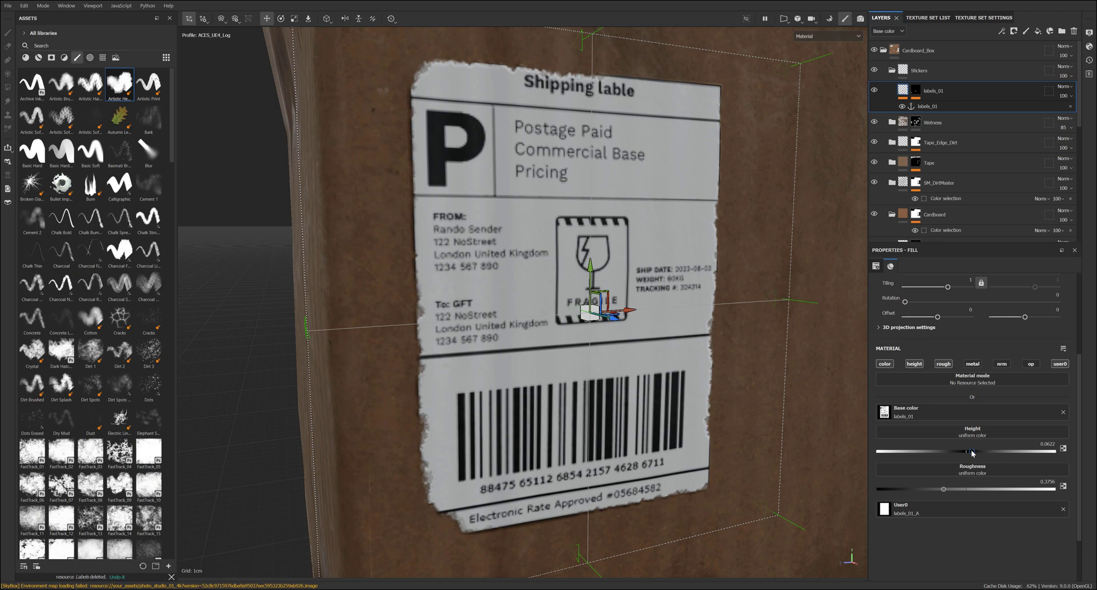
right_click(640, 249)
scroll(336, 227, "down", 3)
middle_click_drag(336, 227, 384, 235, "alt")
left_click_drag(385, 235, 453, 236, "alt")
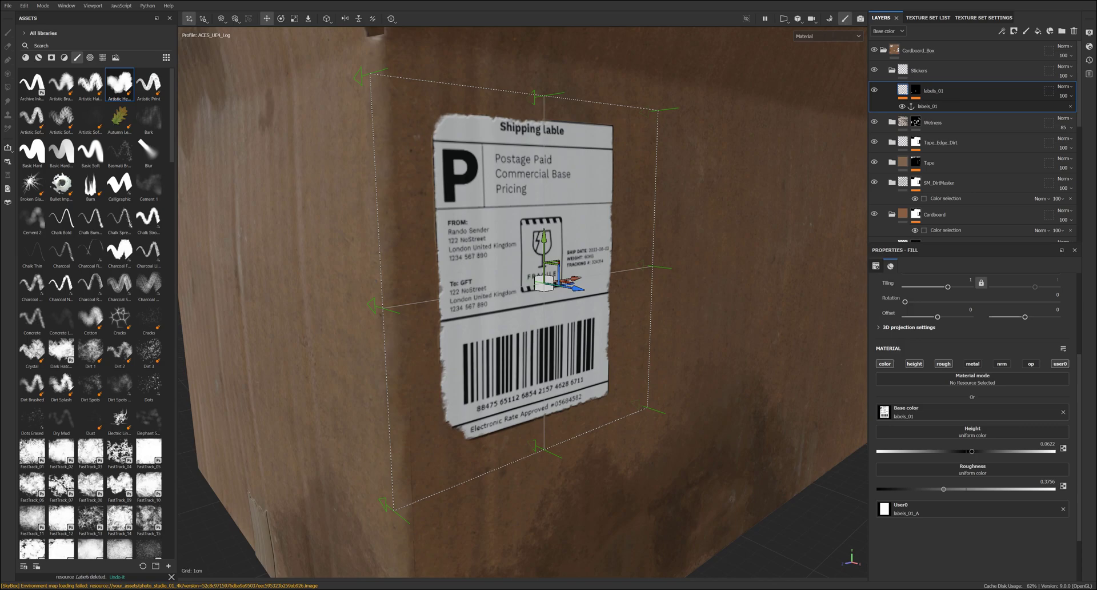
Switch to Photoshop and preview the Labels.png sheet with and without its white background Layer 3
key("alt+Tab")
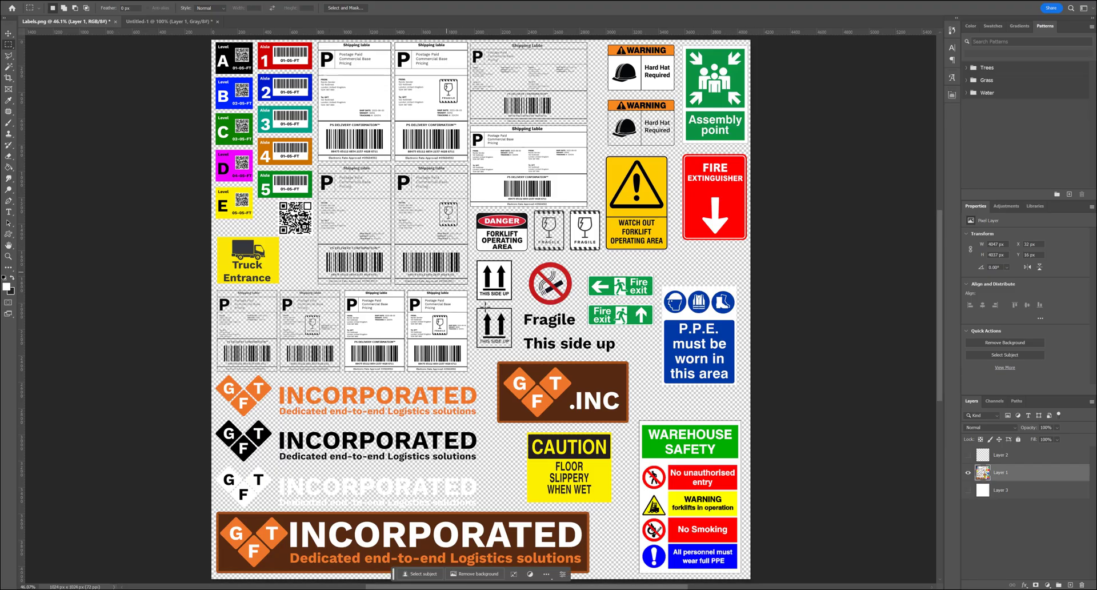
left_click(968, 490)
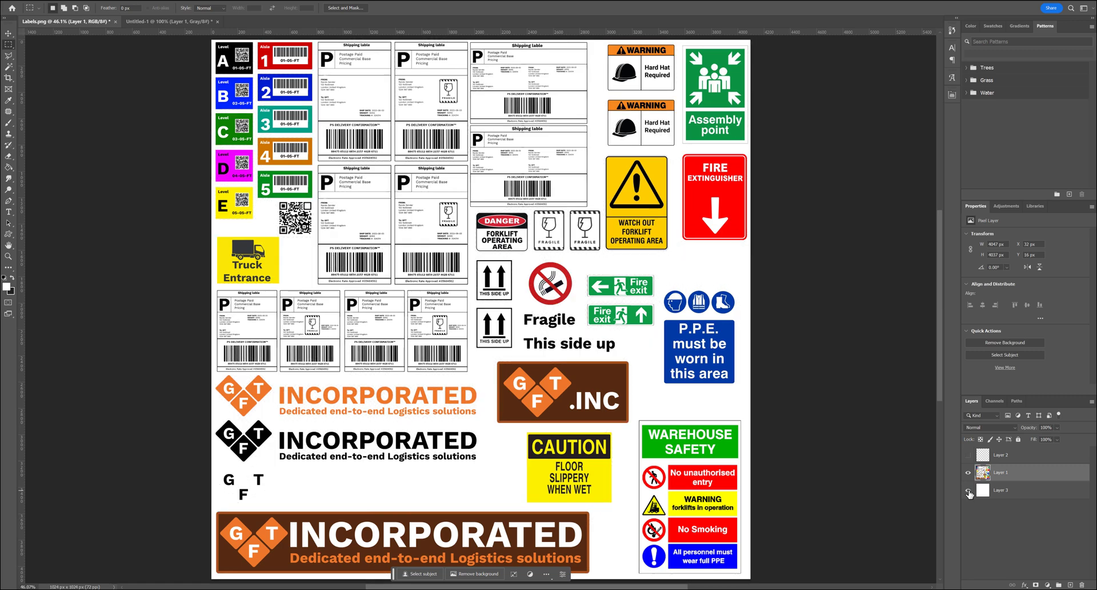
left_click(968, 490)
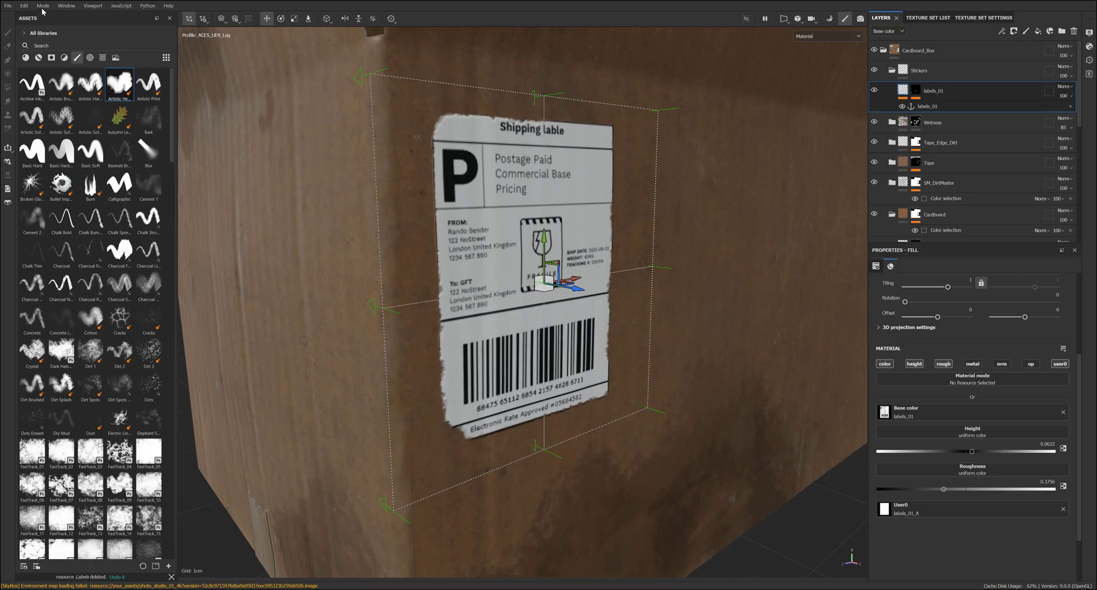
Return to Substance Painter and import Labels.png as a texture resource into the current project
left_click(8, 6)
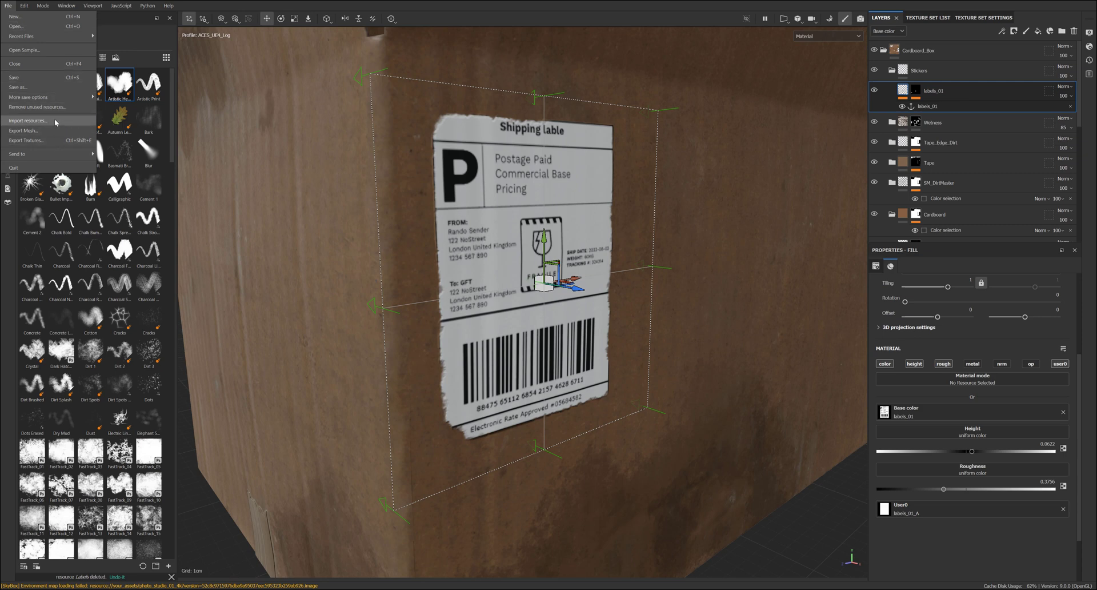
left_click(34, 121)
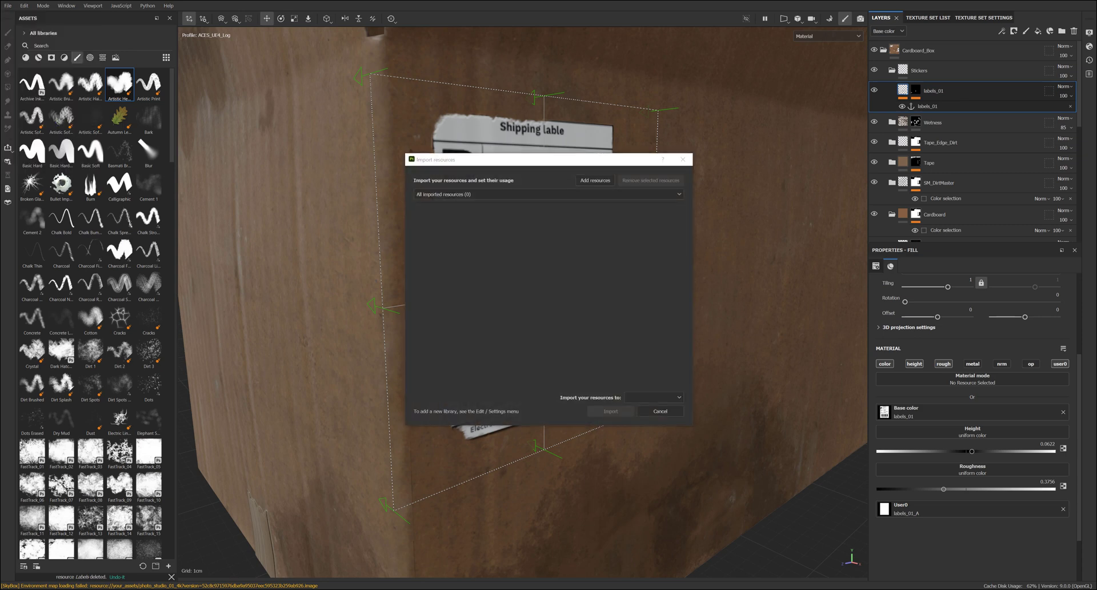
left_click_drag(3, 213, 580, 274)
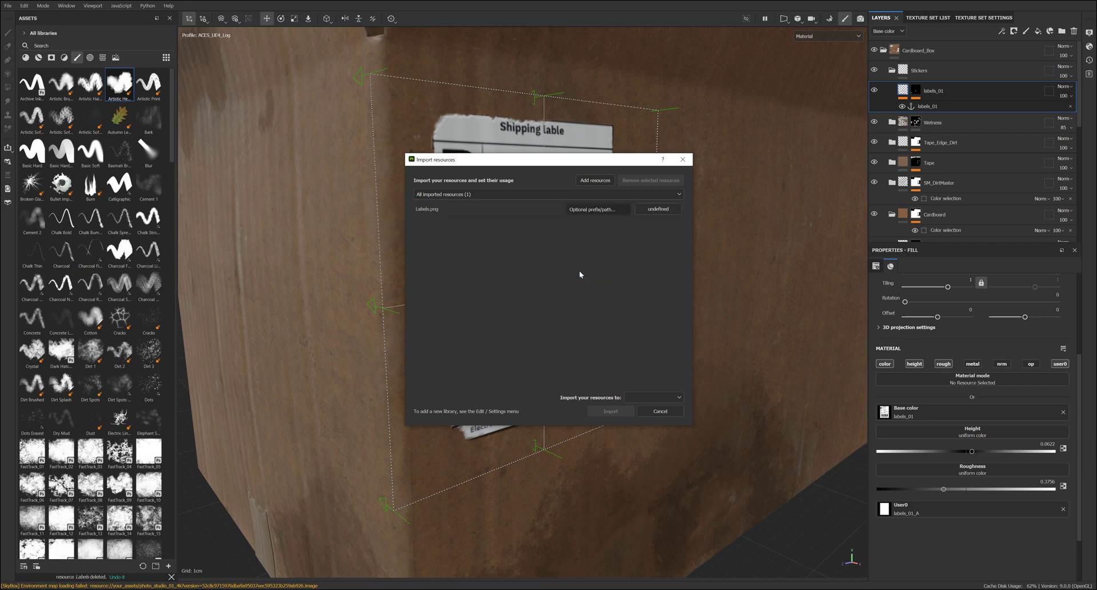
left_click(659, 210)
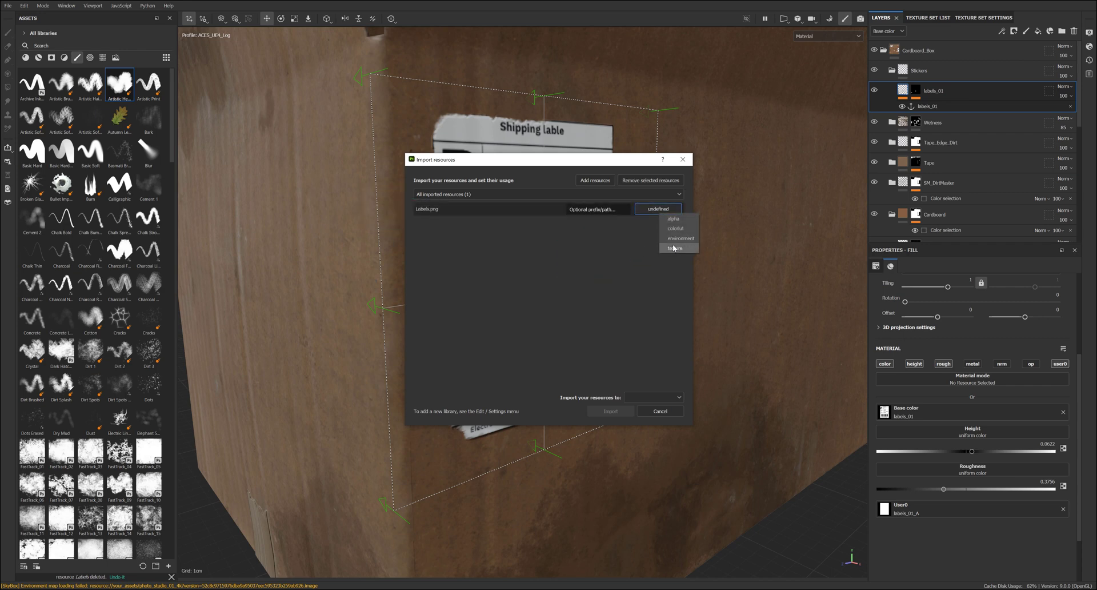
left_click(676, 250)
left_click(672, 394)
left_click(638, 410)
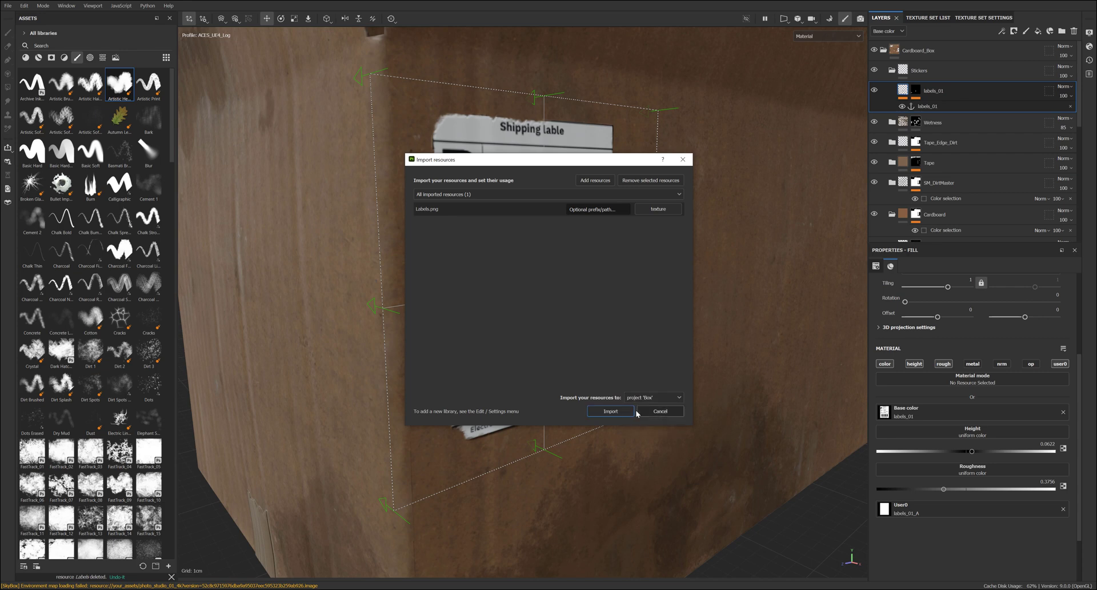
left_click(610, 410)
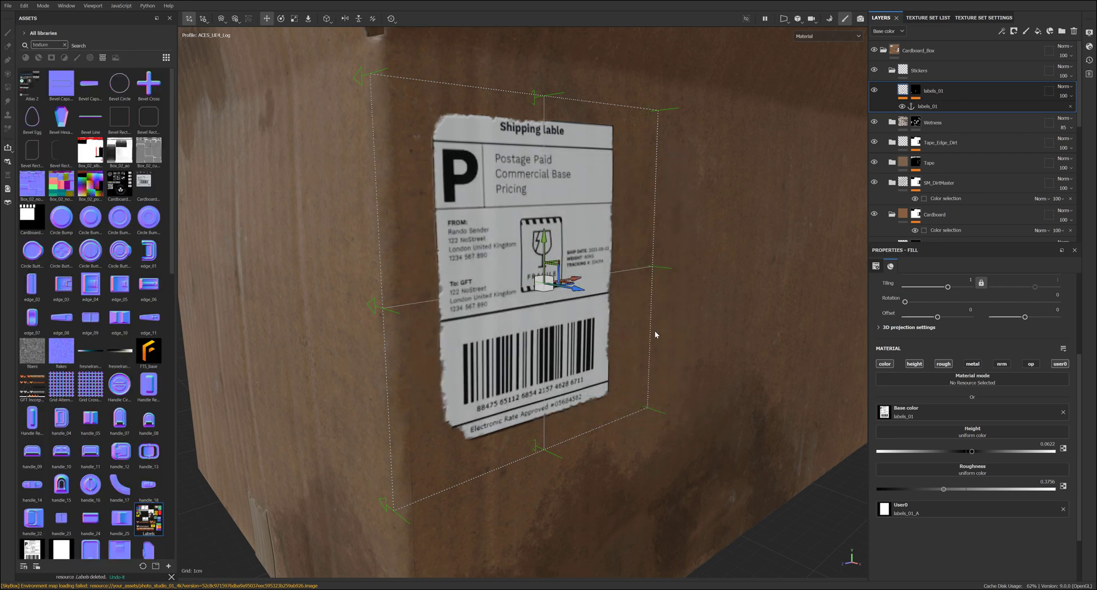
Add a new paint layer above labels_01 in the Stickers folder for decals on the box's blank wide side
scroll(537, 378, "down", 2)
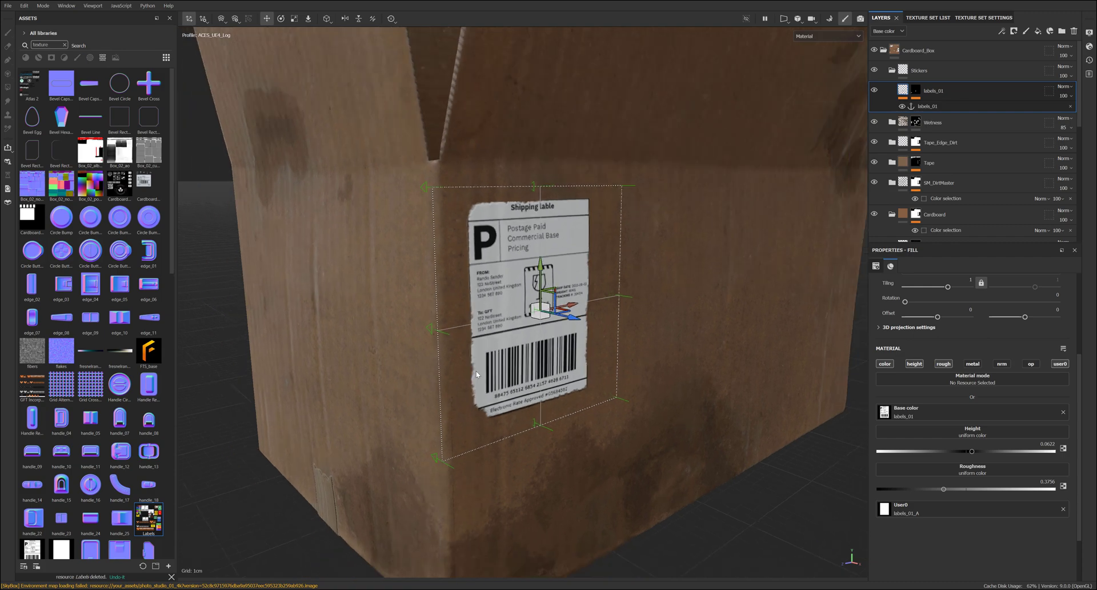
scroll(654, 384, "down", 1)
left_click_drag(551, 411, 703, 403, "alt")
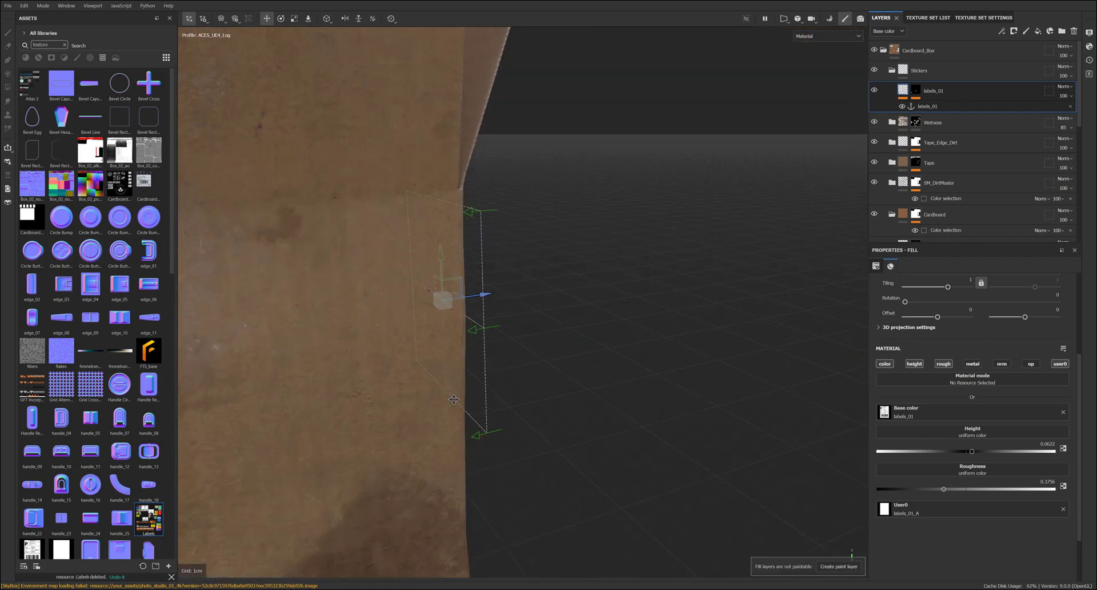
middle_click_drag(400, 388, 741, 348, "alt")
scroll(461, 380, "down", 2)
left_click_drag(461, 380, 639, 353, "alt")
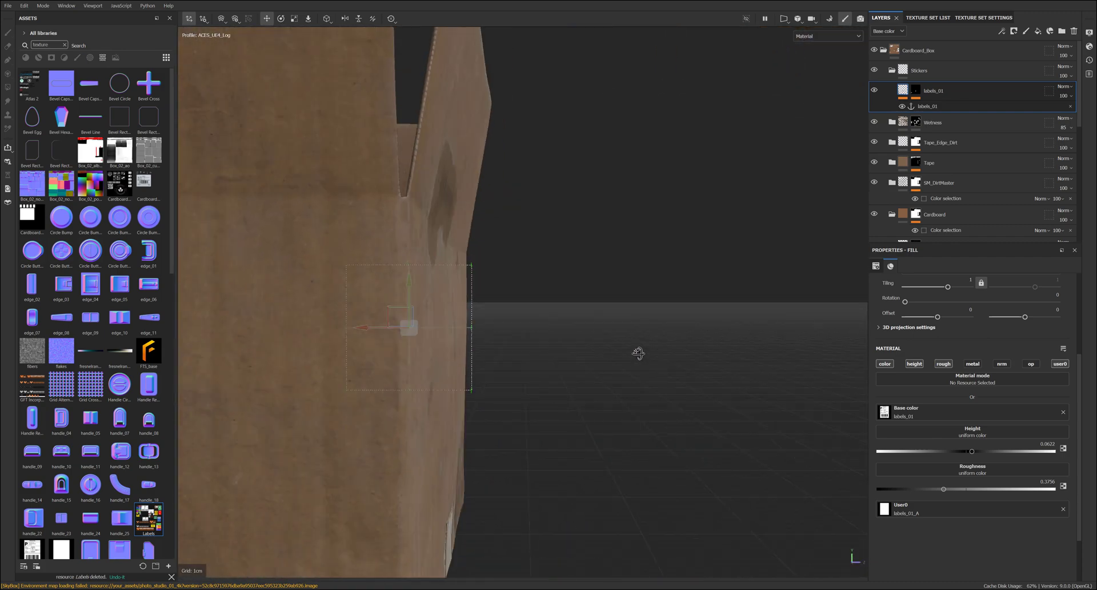
middle_click_drag(440, 375, 554, 343, "alt")
scroll(553, 340, "down", 3)
middle_click_drag(434, 341, 587, 333, "alt")
scroll(589, 334, "down", 1)
left_click_drag(593, 341, 584, 354, "alt")
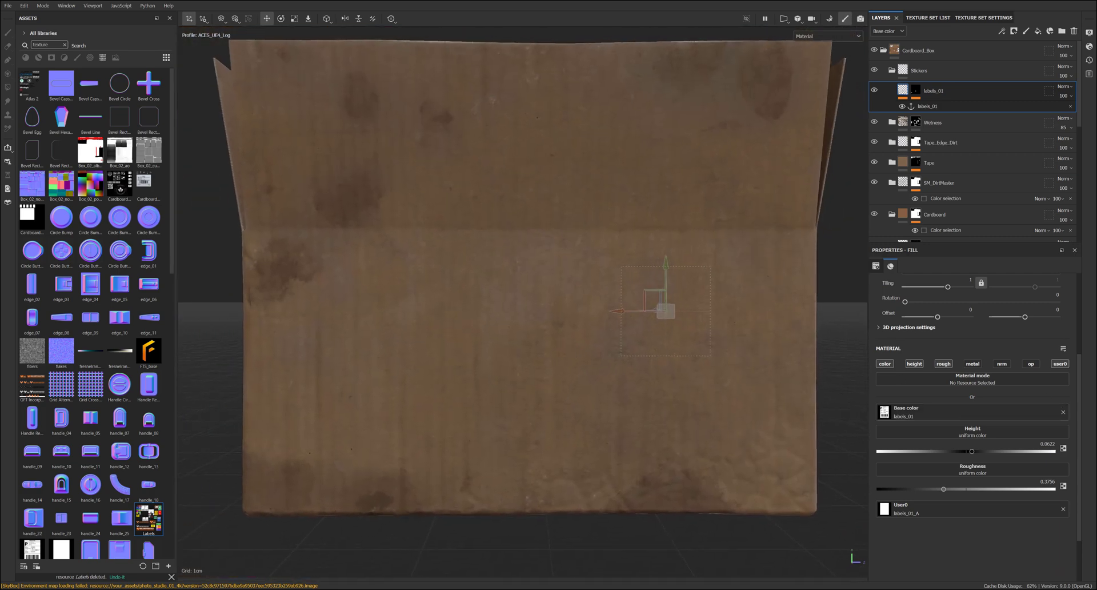
left_click(1027, 32)
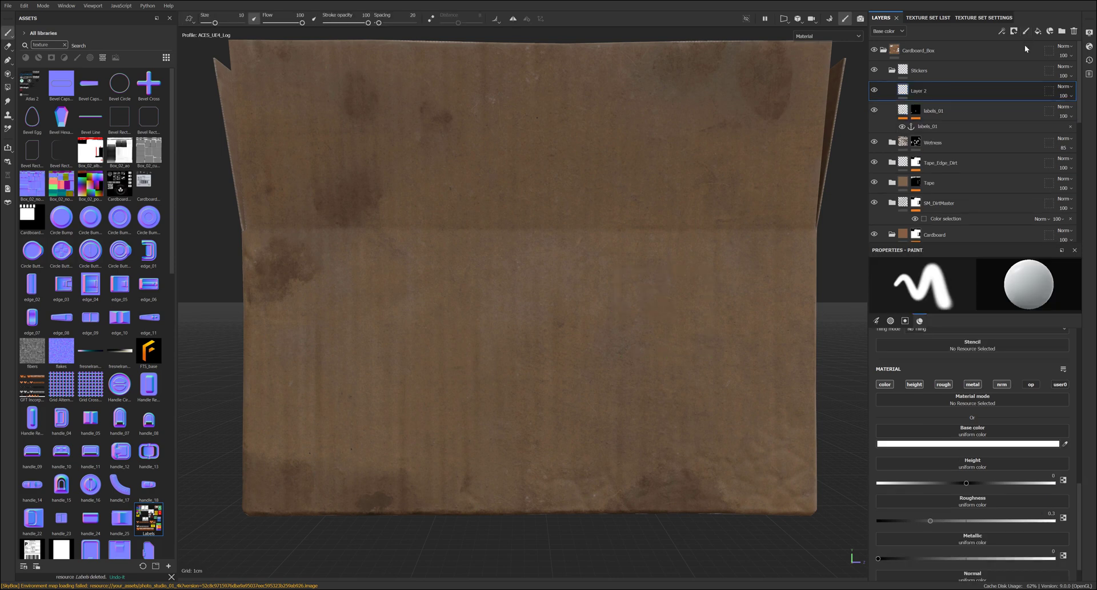
Limit the paint brush material to the color channel, disabling height, roughness, metallic and normal
left_click(912, 384)
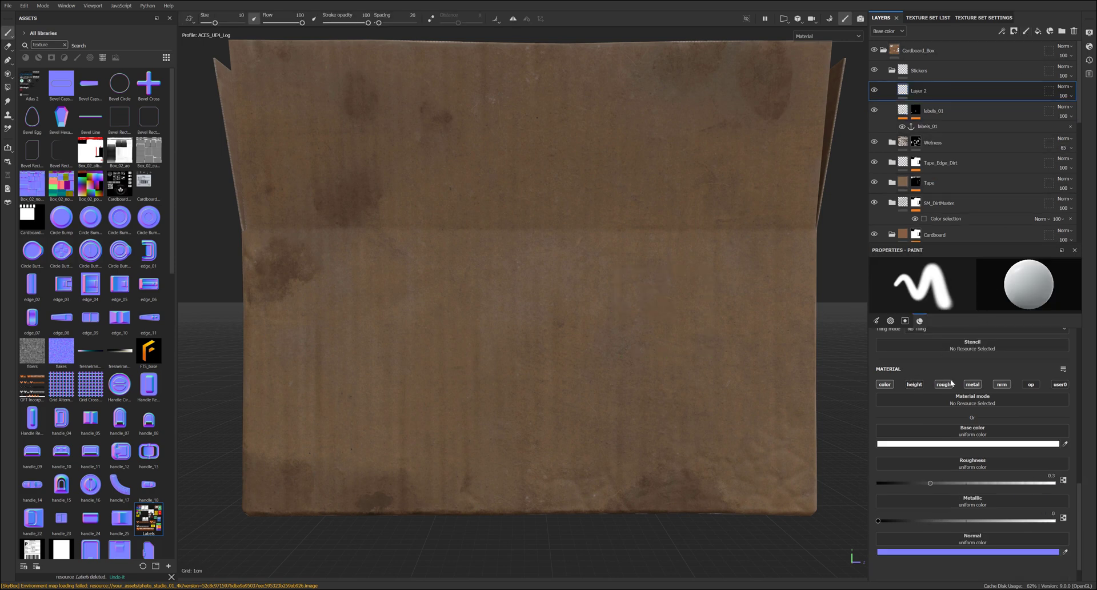
left_click(972, 384)
left_click(943, 384)
left_click(1001, 384)
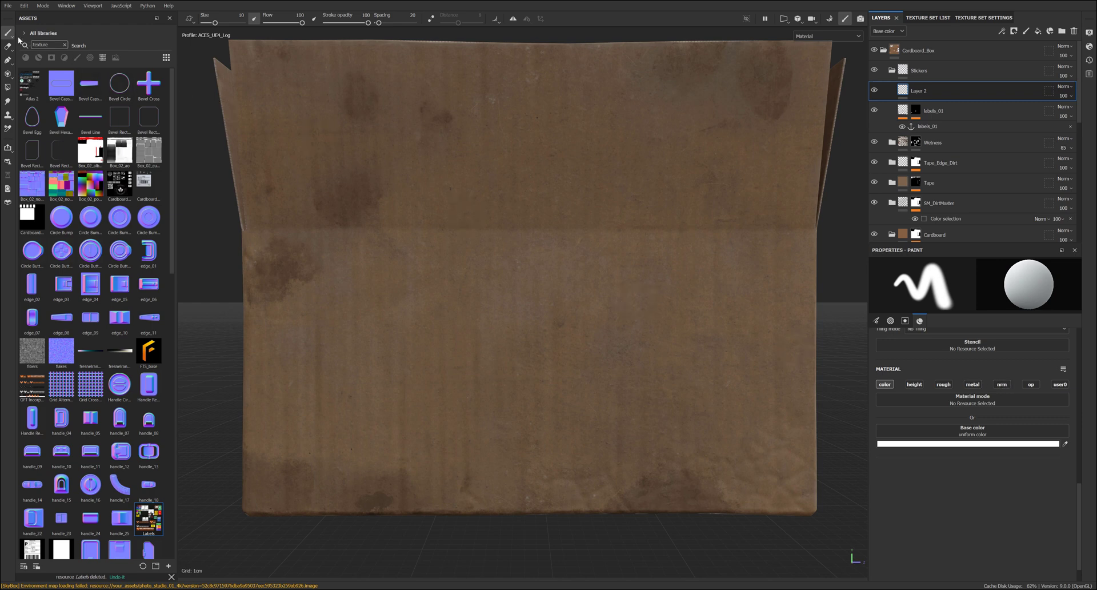
Switch to the Projection tool, keep only its color channel active and assign the Labels texture as base color
left_click(7, 74)
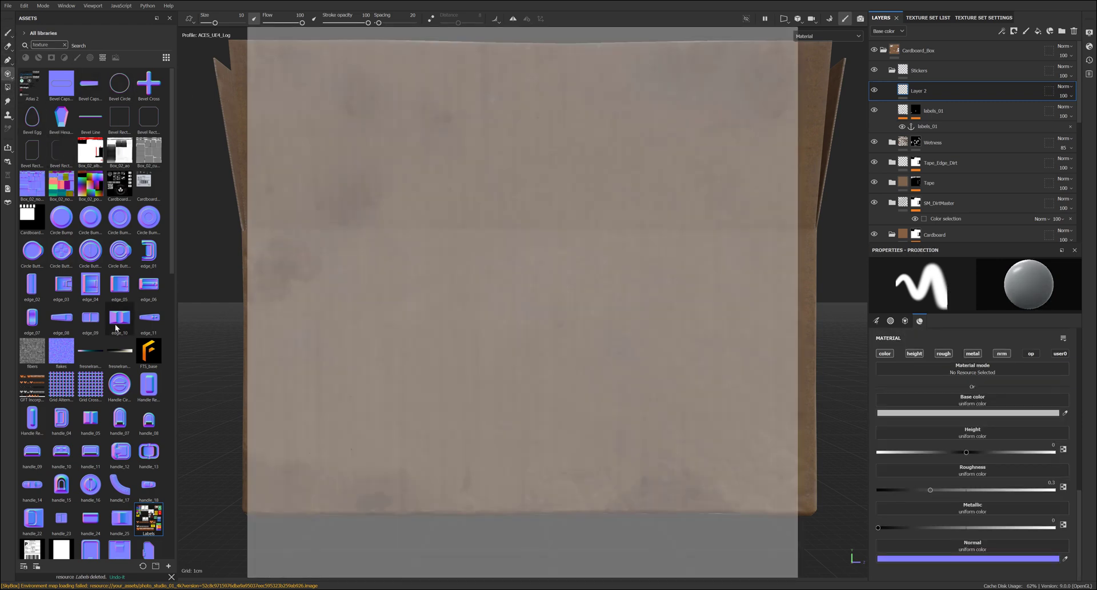
left_click(943, 353)
left_click(972, 353)
left_click(1002, 353)
left_click(914, 353)
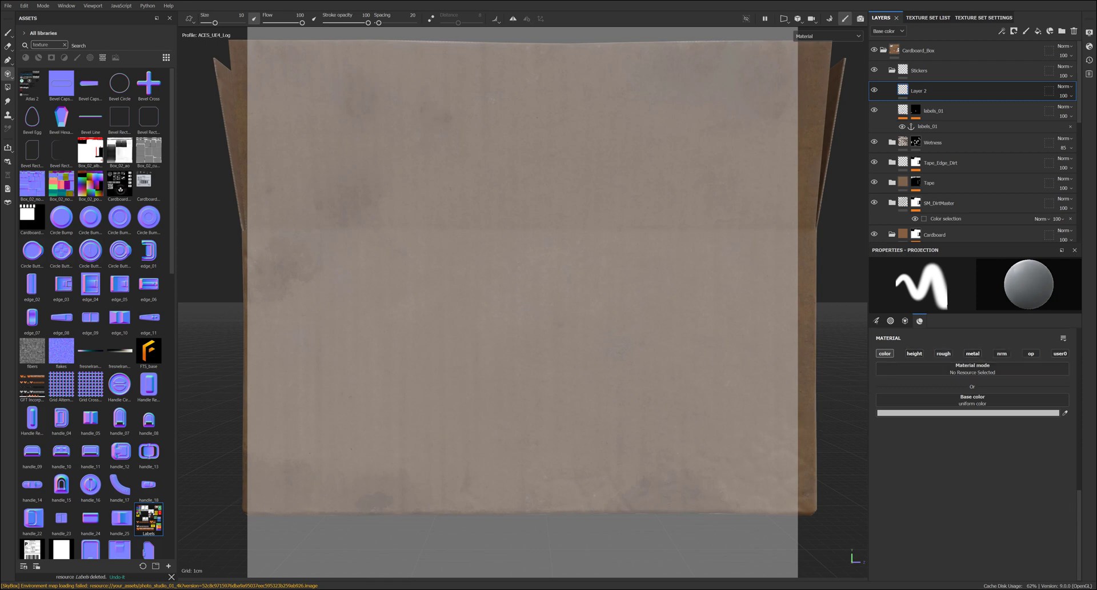
left_click_drag(148, 519, 979, 403)
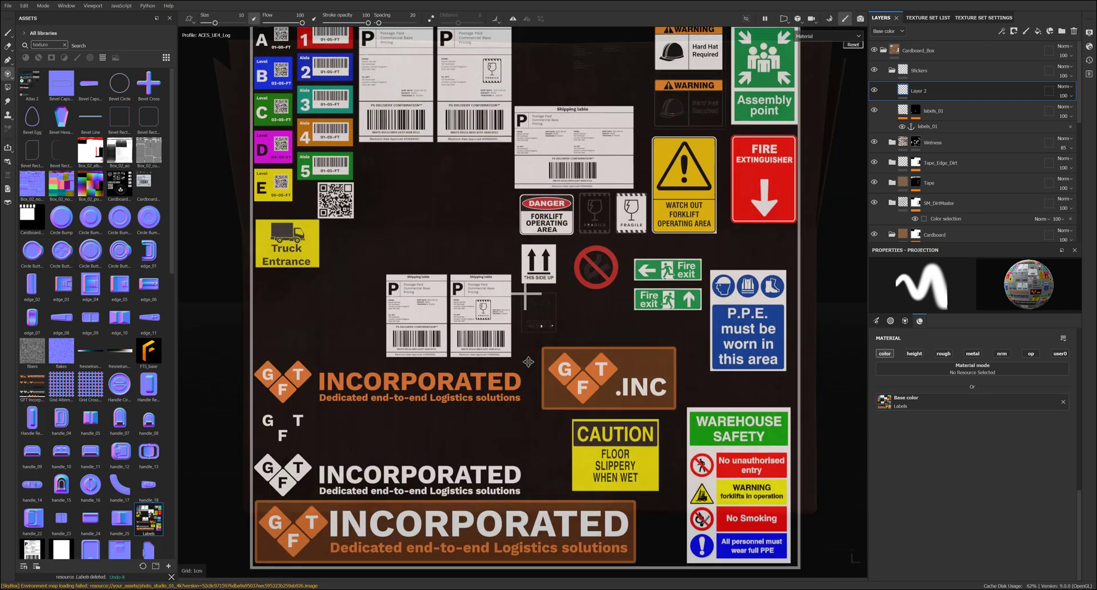
Scale and align the Labels sheet, then project the black GFT Incorporated logo and tagline across the middle of the box side
scroll(529, 361, "up", 5)
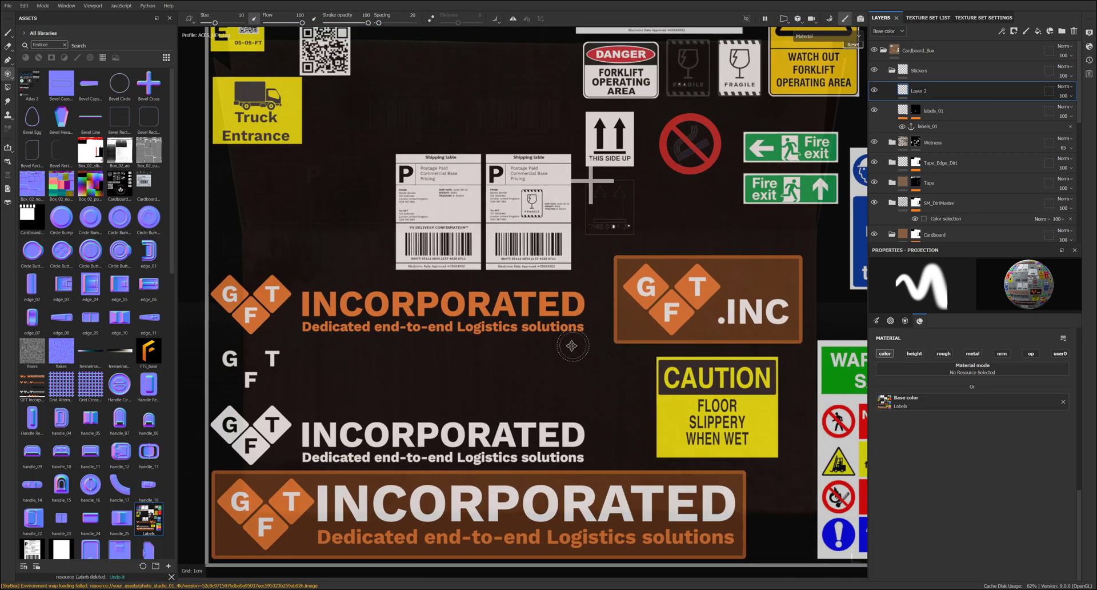
middle_click_drag(571, 345, 647, 269)
right_click_drag(646, 270, 649, 281)
mouse_move(649, 281)
middle_mouse_down()
mouse_move(696, 239)
mouse_move(729, 268)
middle_mouse_up()
scroll(703, 239, "down", 2)
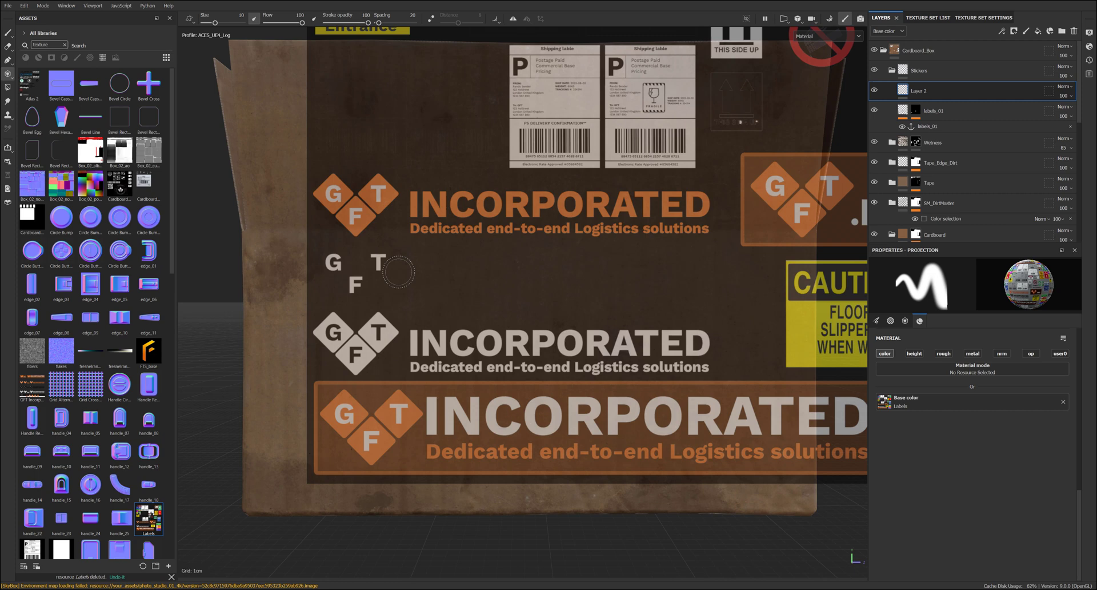
mouse_move(385, 264)
left_mouse_down()
mouse_move(331, 263)
mouse_move(332, 281)
mouse_move(357, 294)
mouse_move(388, 265)
mouse_move(666, 266)
mouse_move(706, 276)
mouse_move(420, 280)
mouse_move(421, 296)
mouse_move(709, 298)
left_mouse_up()
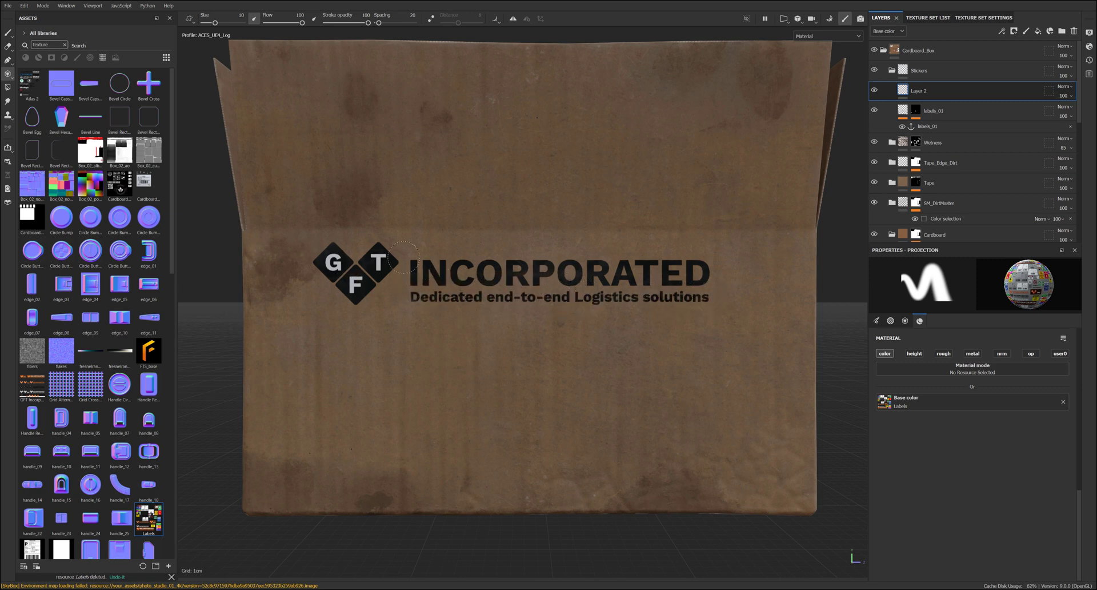
Shrink and reposition the Labels sheet, then project the orange GFT .INC label onto the box side's lower right corner
key("s")
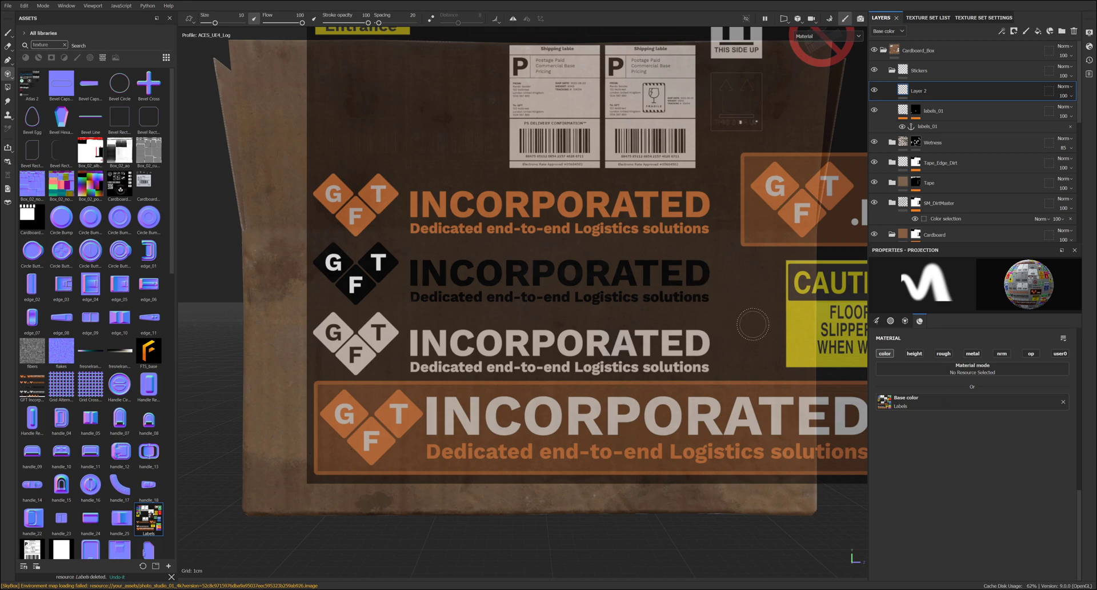
key("s")
right_click_drag(721, 327, 723, 290)
middle_click_drag(722, 289, 667, 469)
right_click_drag(666, 470, 687, 371)
middle_click_drag(687, 371, 722, 462)
right_click_drag(721, 462, 725, 480)
middle_click_drag(724, 480, 714, 484)
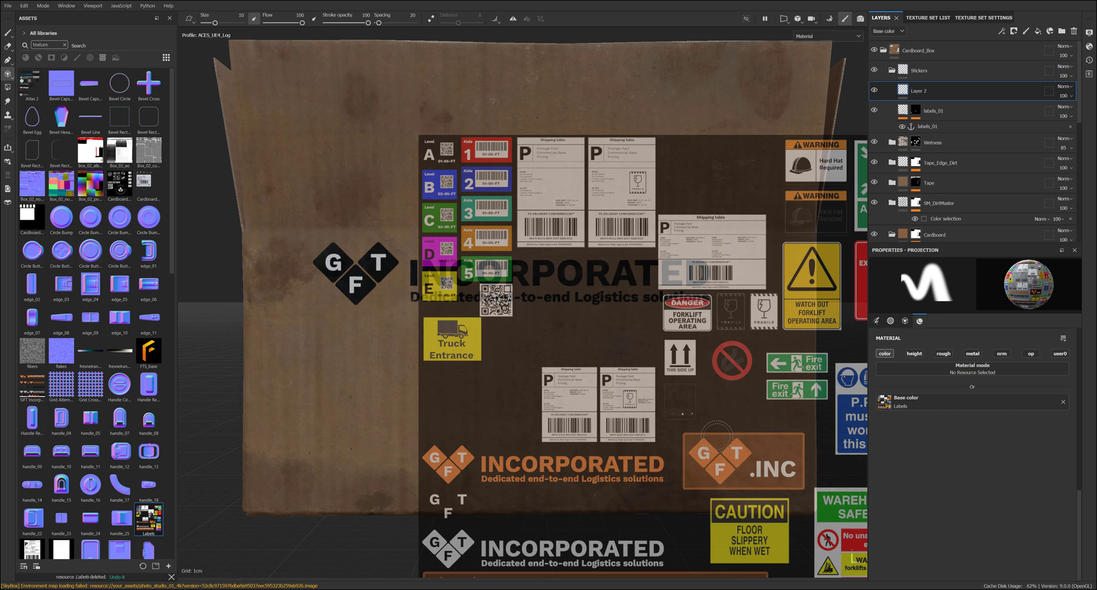
left_click(716, 436)
mouse_move(715, 436)
left_mouse_down()
mouse_move(689, 455)
mouse_move(697, 479)
mouse_move(799, 478)
mouse_move(796, 443)
mouse_move(709, 448)
mouse_move(784, 464)
mouse_move(767, 450)
left_mouse_up()
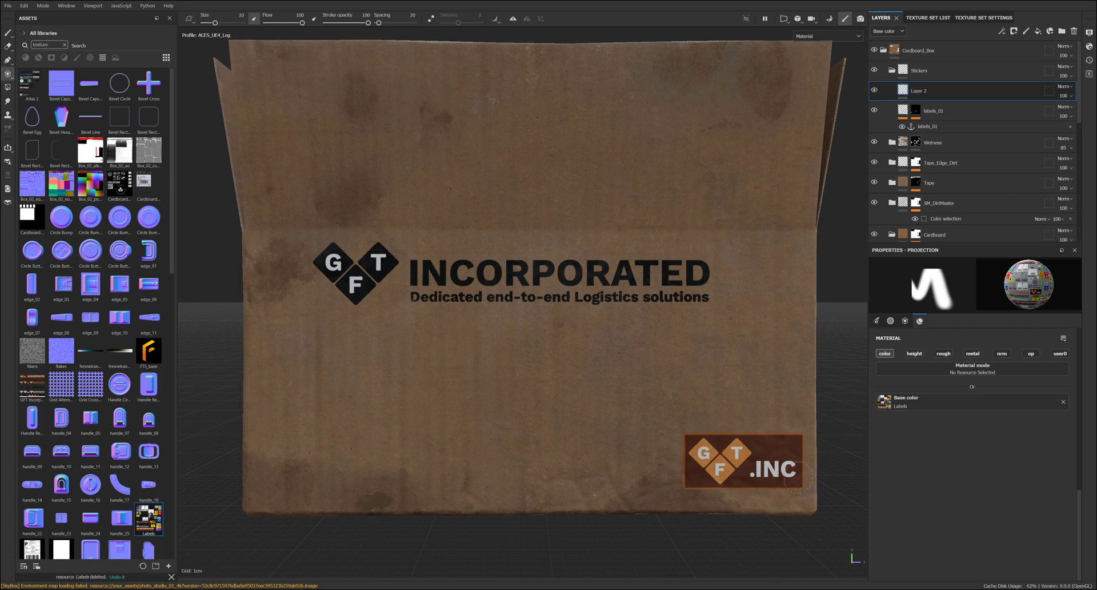
left_click_drag(704, 472, 696, 479)
Add a black mask to Layer 2 with a fill effect that uses the Grunge Charcoal texture as grayscale
key("1")
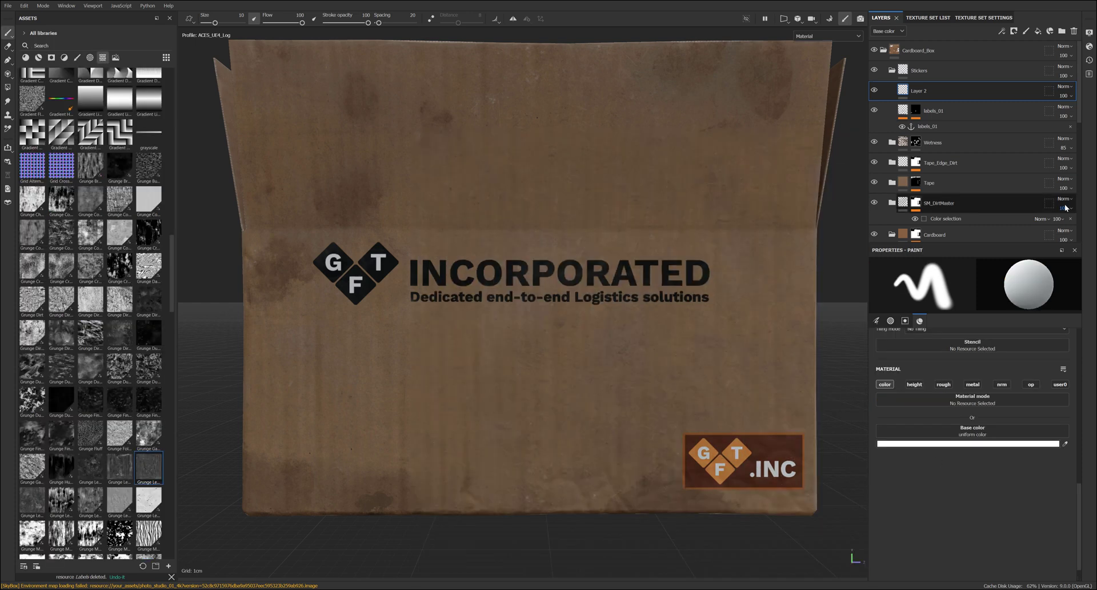
right_click(931, 91)
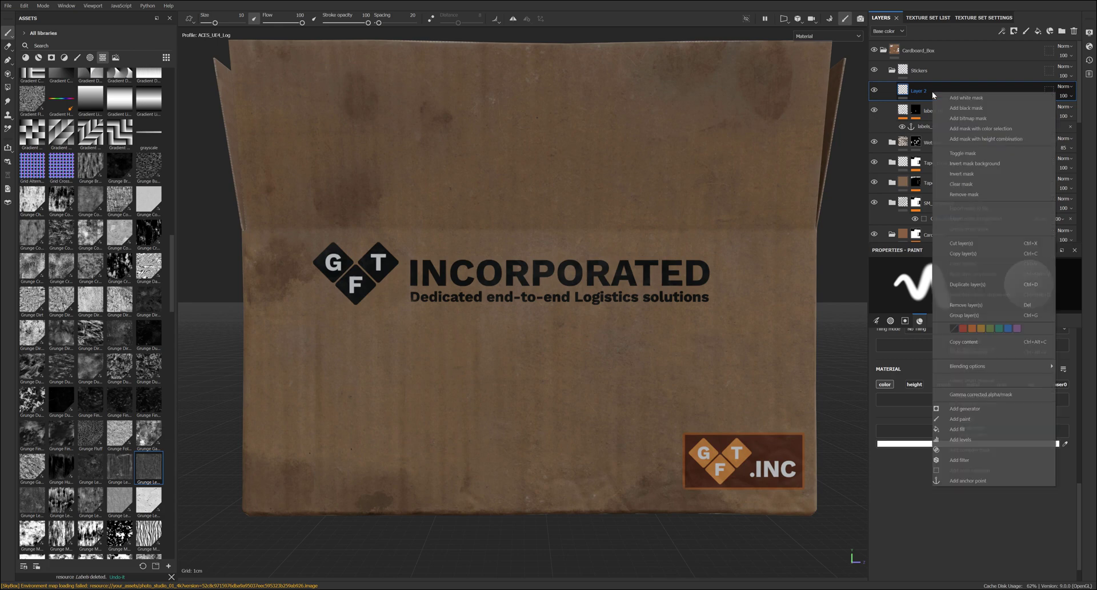
left_click(971, 109)
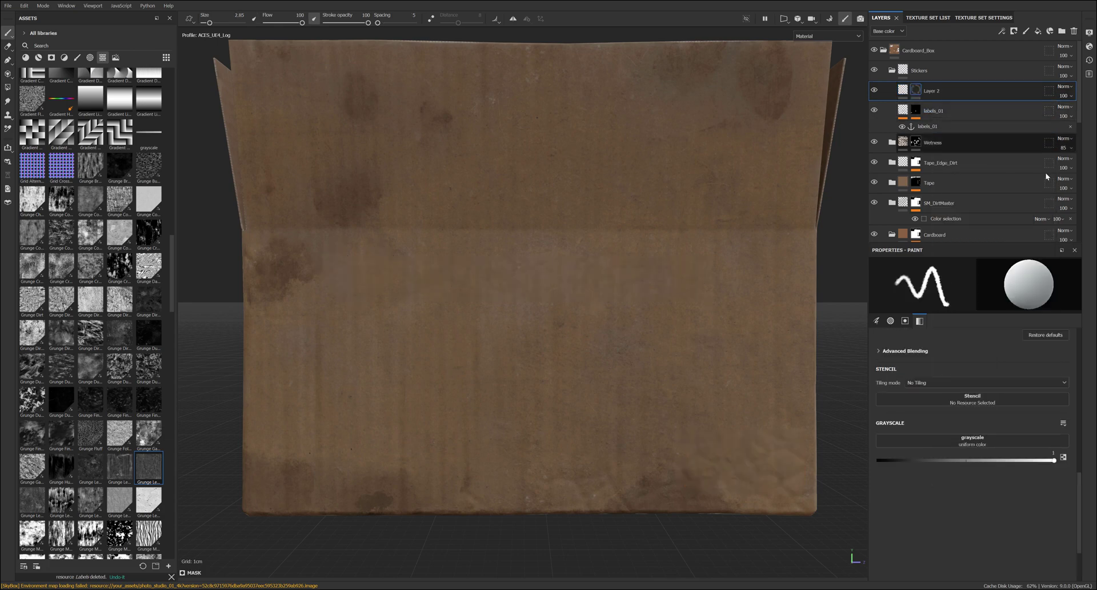
right_click(931, 95)
left_click(973, 432)
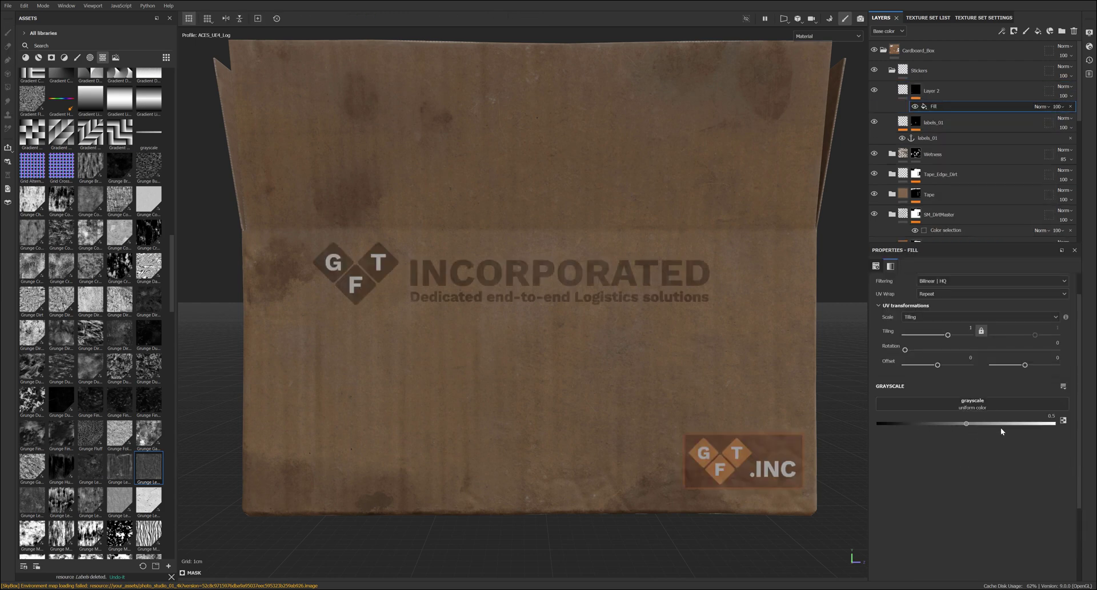
scroll(93, 448, "up", 3)
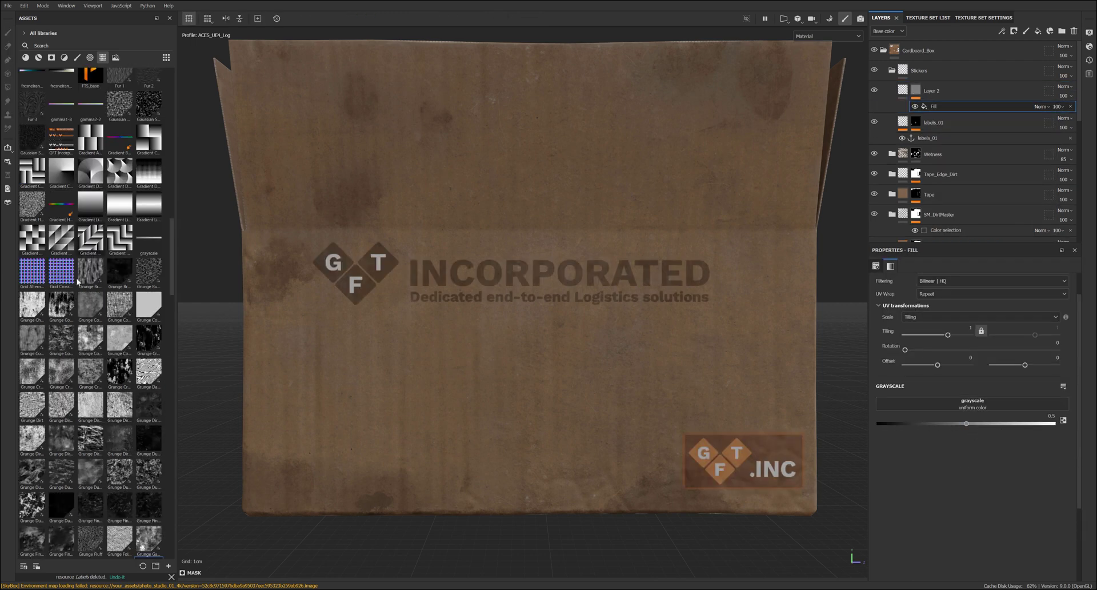
left_click_drag(32, 307, 935, 401)
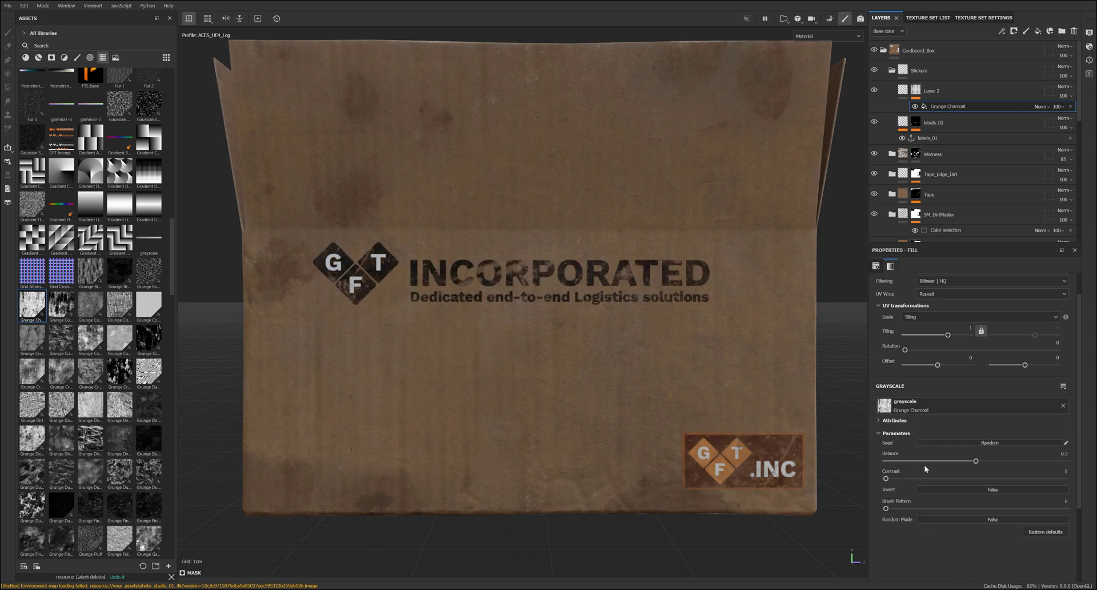
Set the Grunge Charcoal mask's tiling to 5, contrast to 0.05 and balance to 0.45
left_click(966, 329)
type("32")
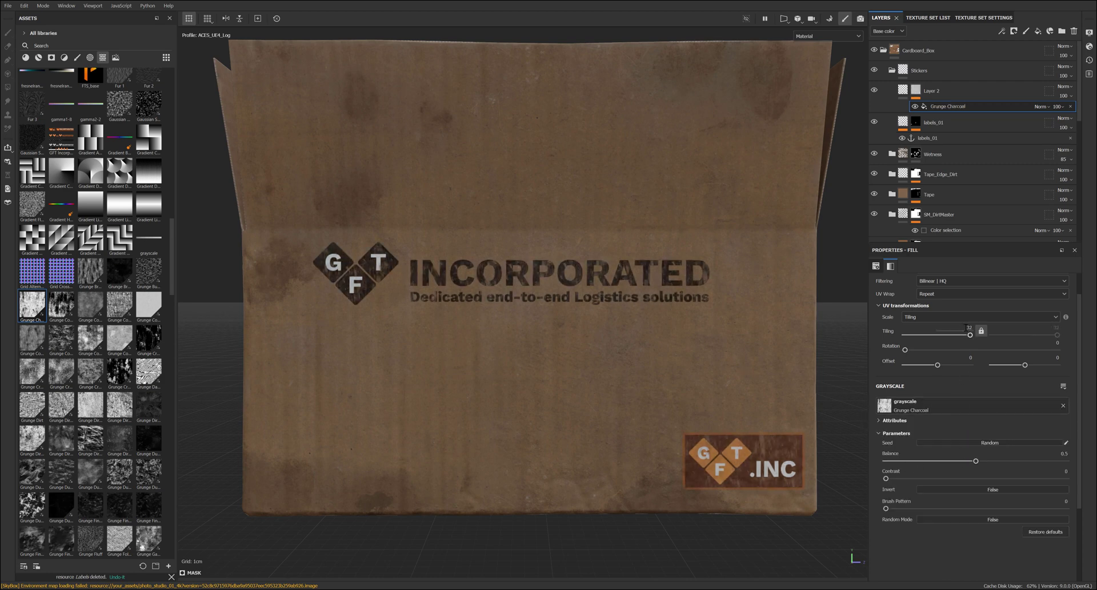
key("Return")
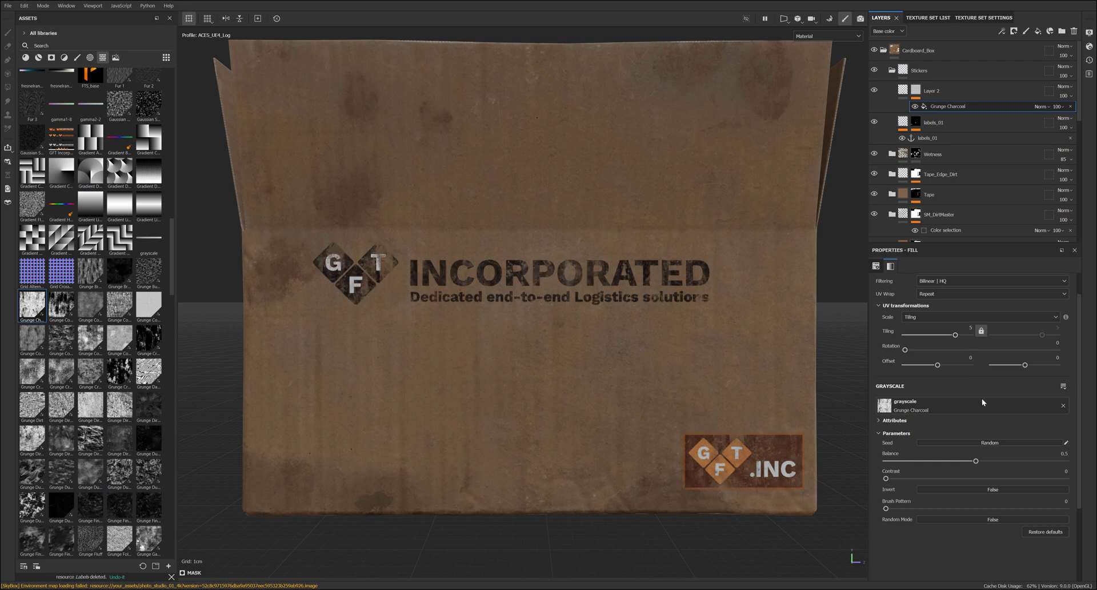
left_click_drag(955, 462, 896, 482)
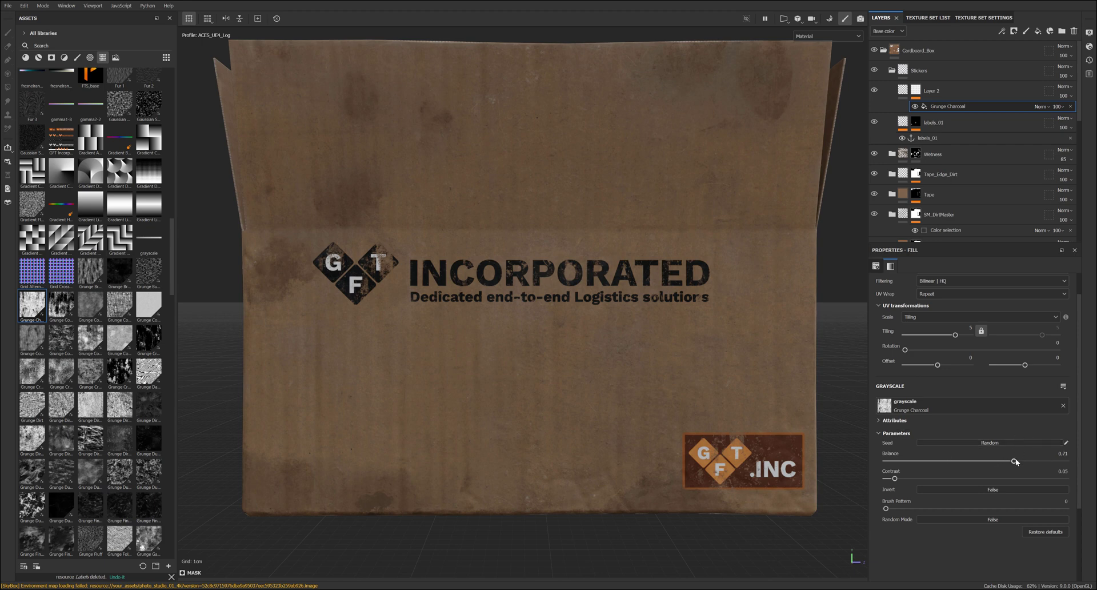
left_click_drag(1015, 461, 966, 461)
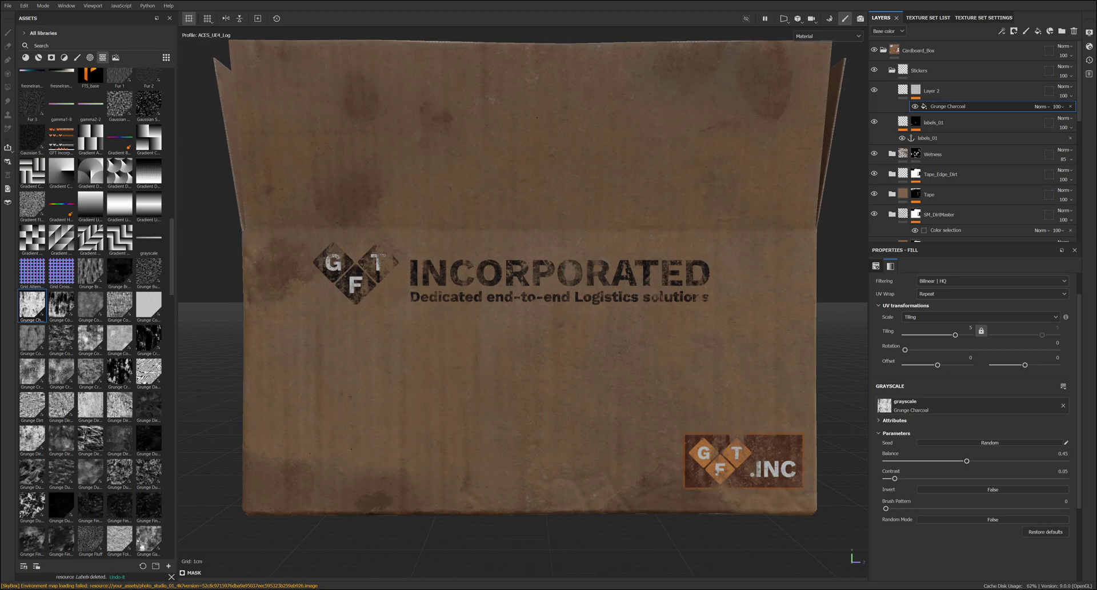